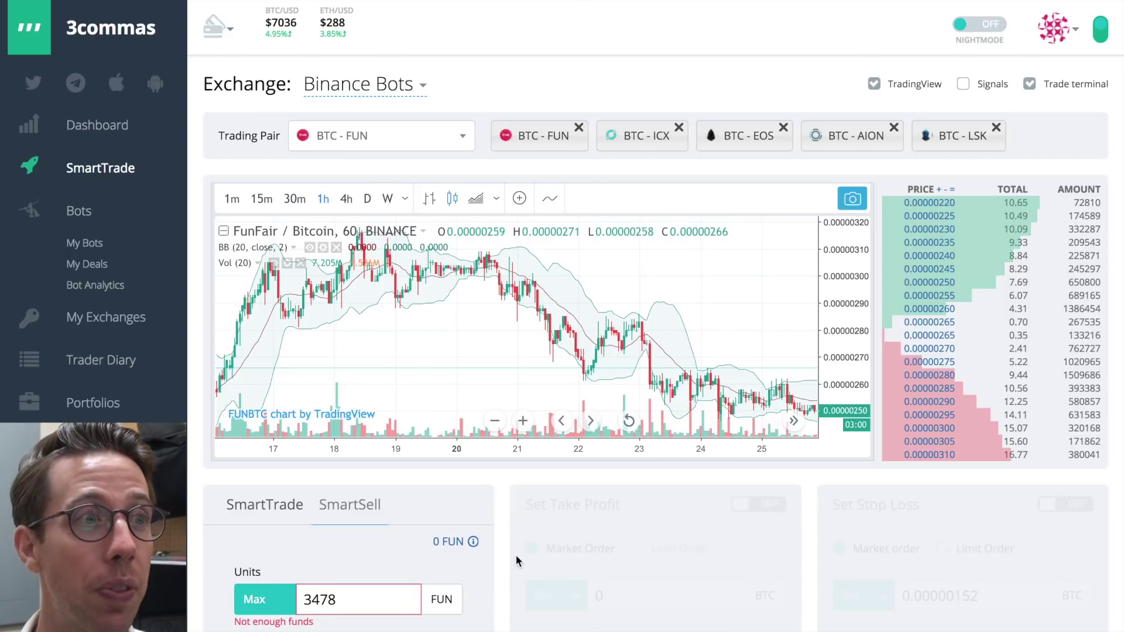
# Cancel the open BTC_FUN smart trade from its Actions menu
pyautogui.scroll(-4, 514, 558)
pyautogui.scroll(-4, 513, 561)
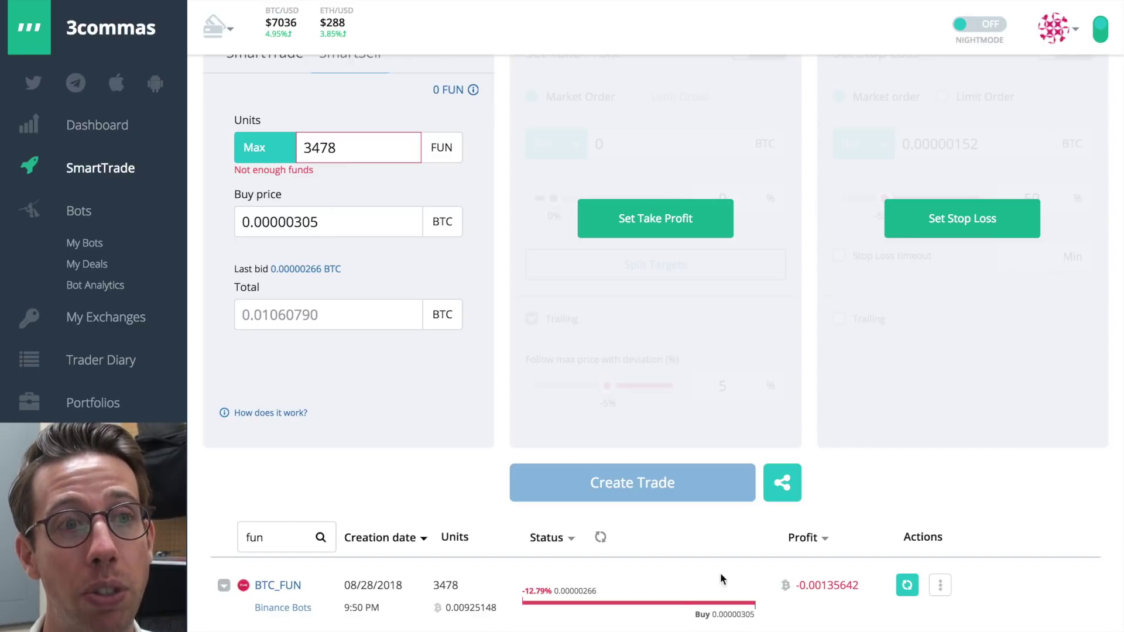
pyautogui.click(942, 586)
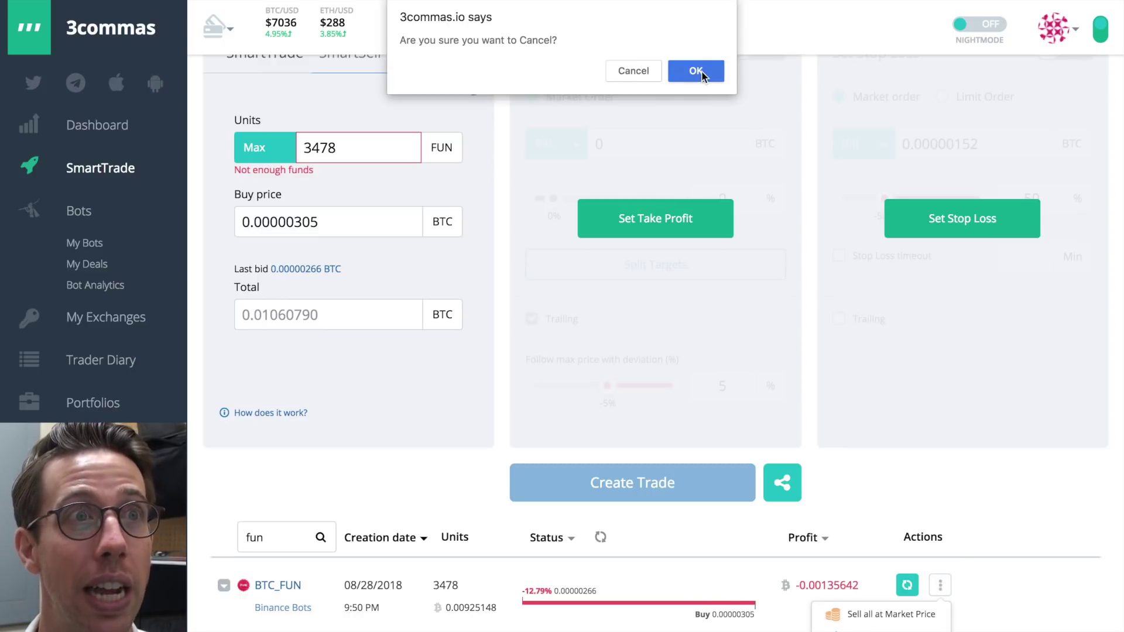
pyautogui.click(703, 71)
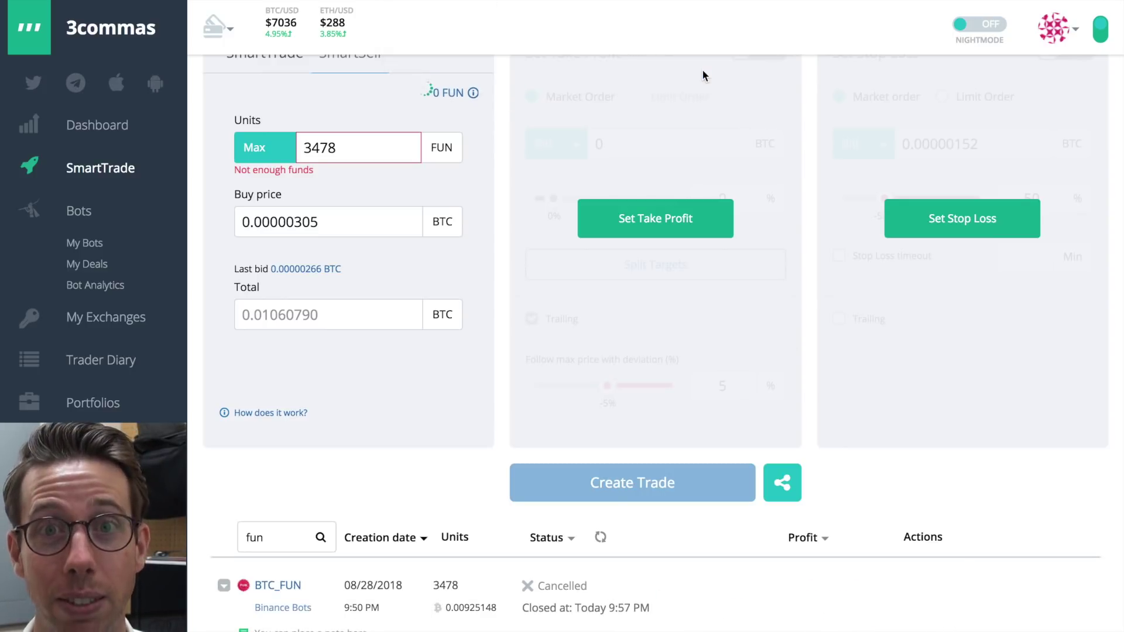
# Go to My Bots and start creating a new short bot
pyautogui.click(94, 243)
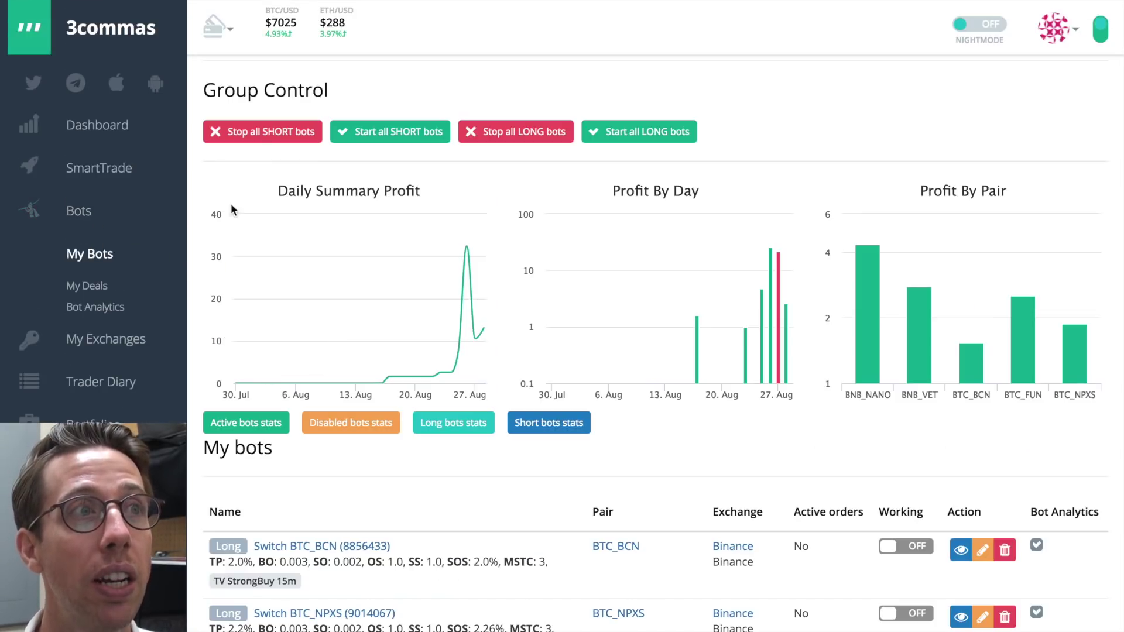
pyautogui.scroll(4, 256, 144)
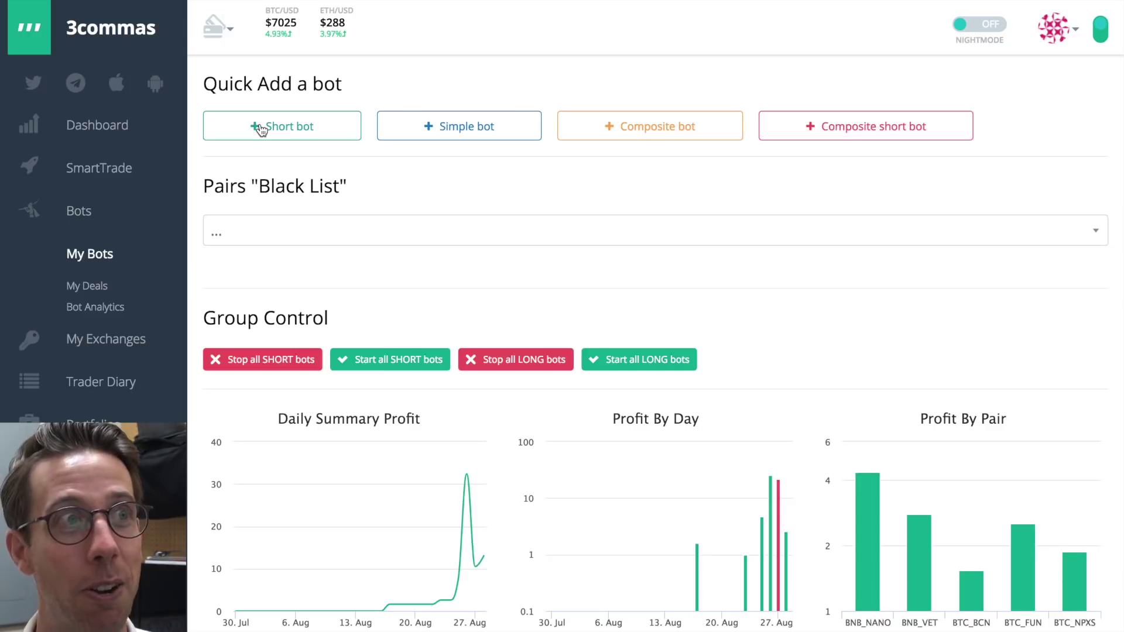
pyautogui.click(261, 128)
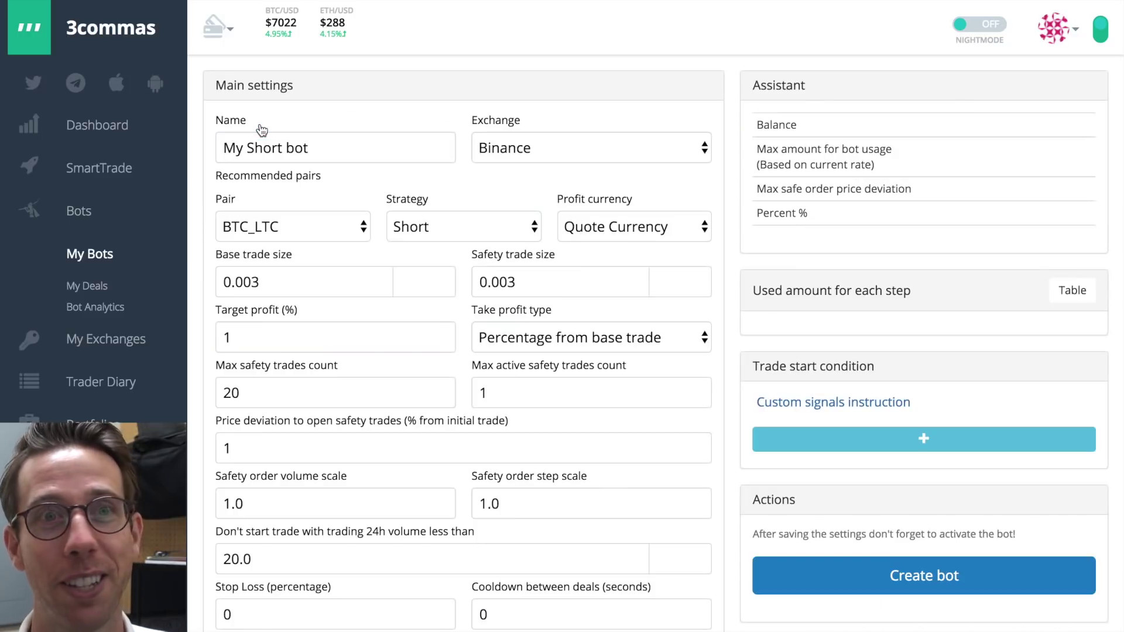
# Rename the bot to 'FUN short' and select the Binance Bots exchange account
pyautogui.tripleClick(327, 149)
pyautogui.write('FUN ')
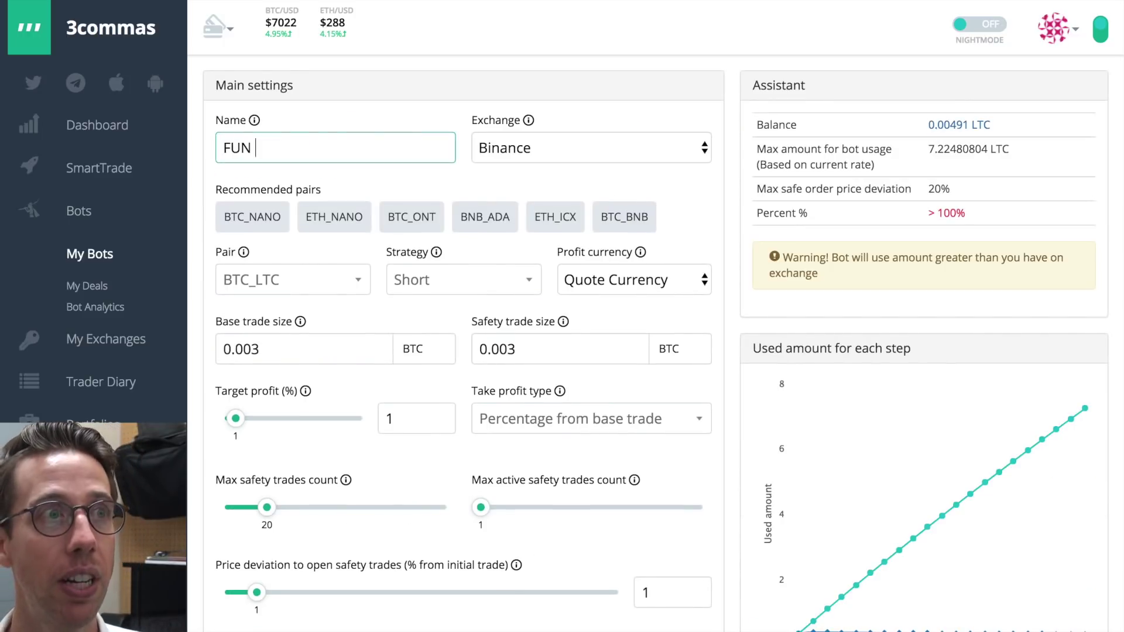
pyautogui.write('short')
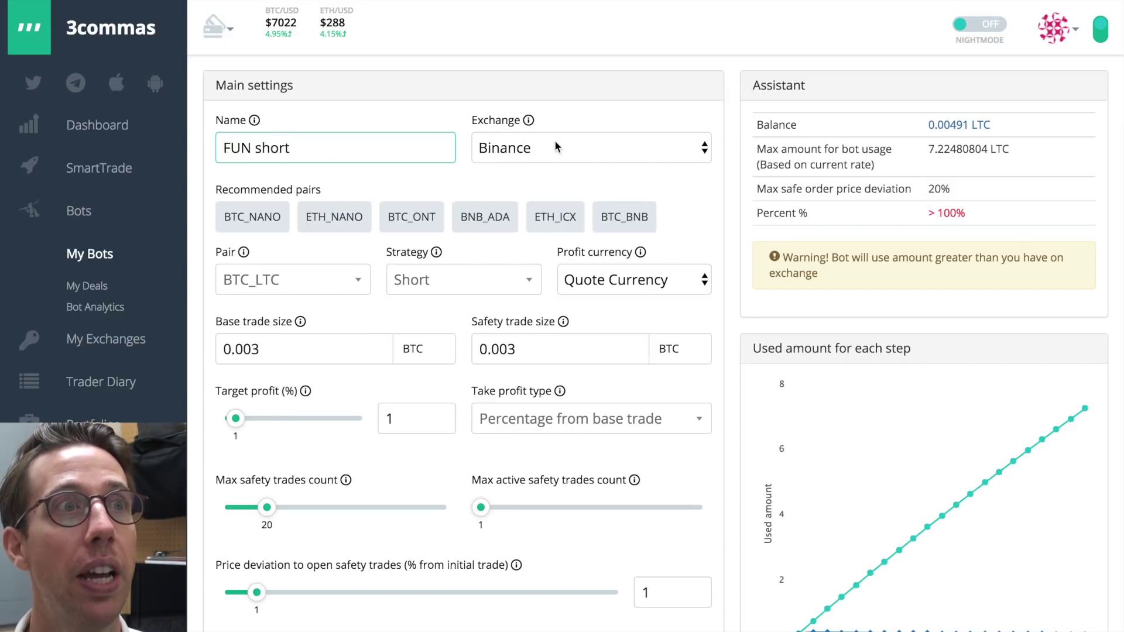
pyautogui.click(556, 147)
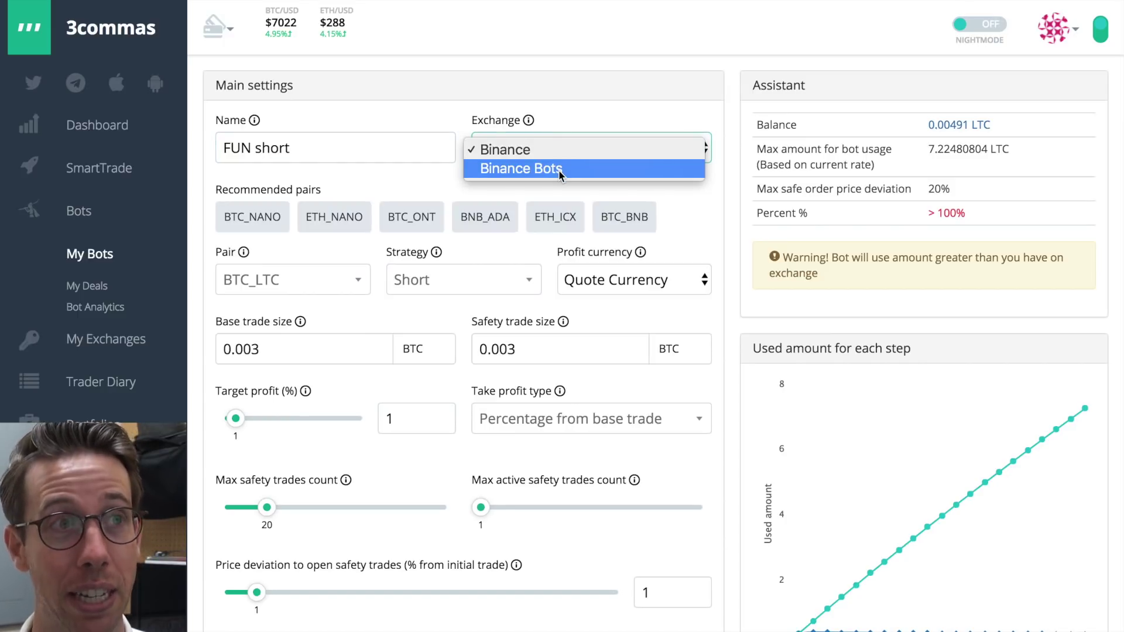
pyautogui.click(559, 170)
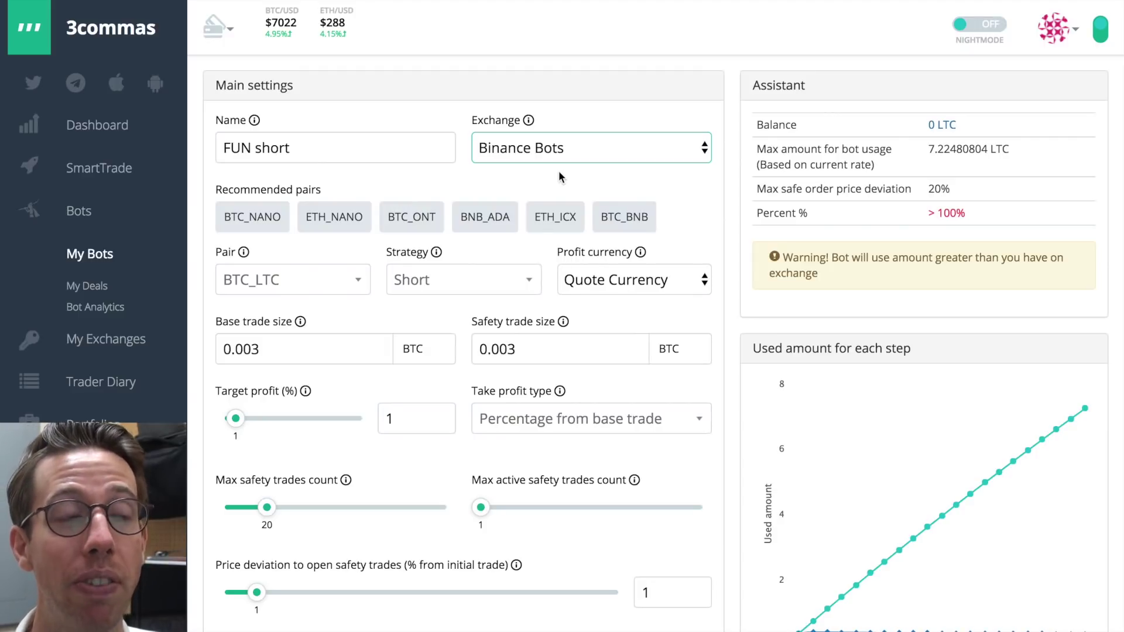
# Search 'fun' in the Pair list and choose the BTC_FUN trading pair
pyautogui.click(298, 280)
pyautogui.write('f')
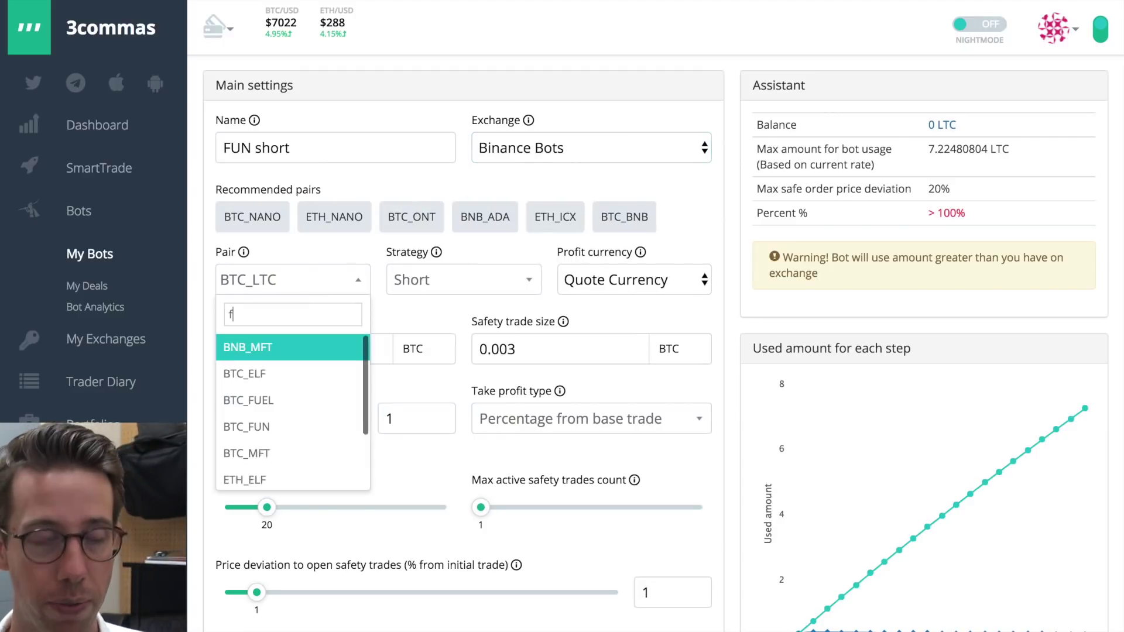
pyautogui.write('un')
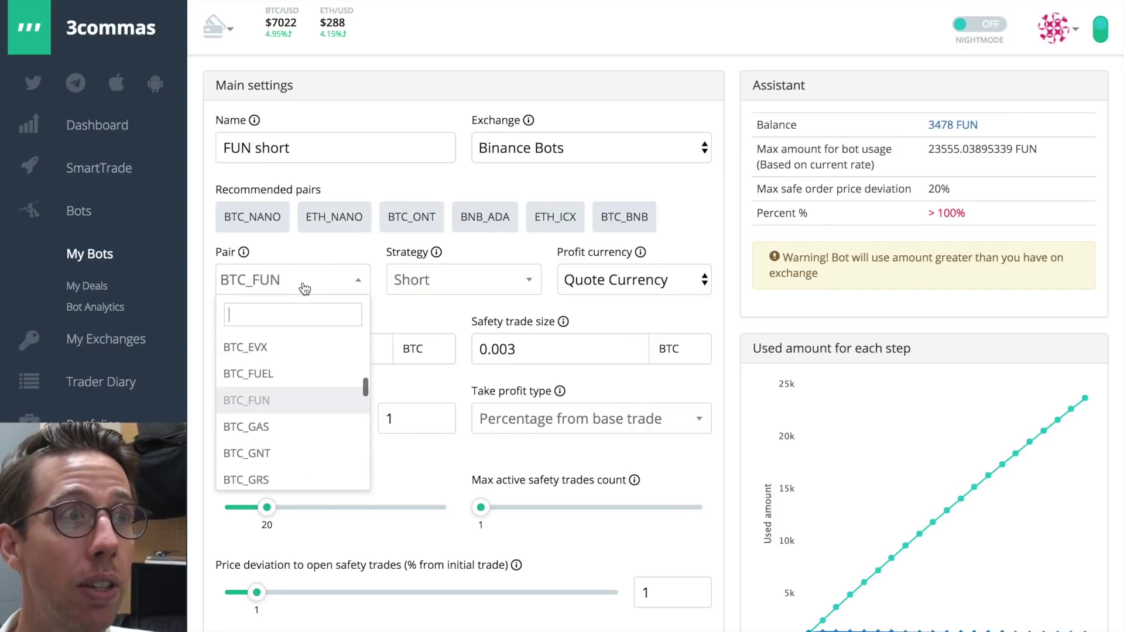
pyautogui.write('fun')
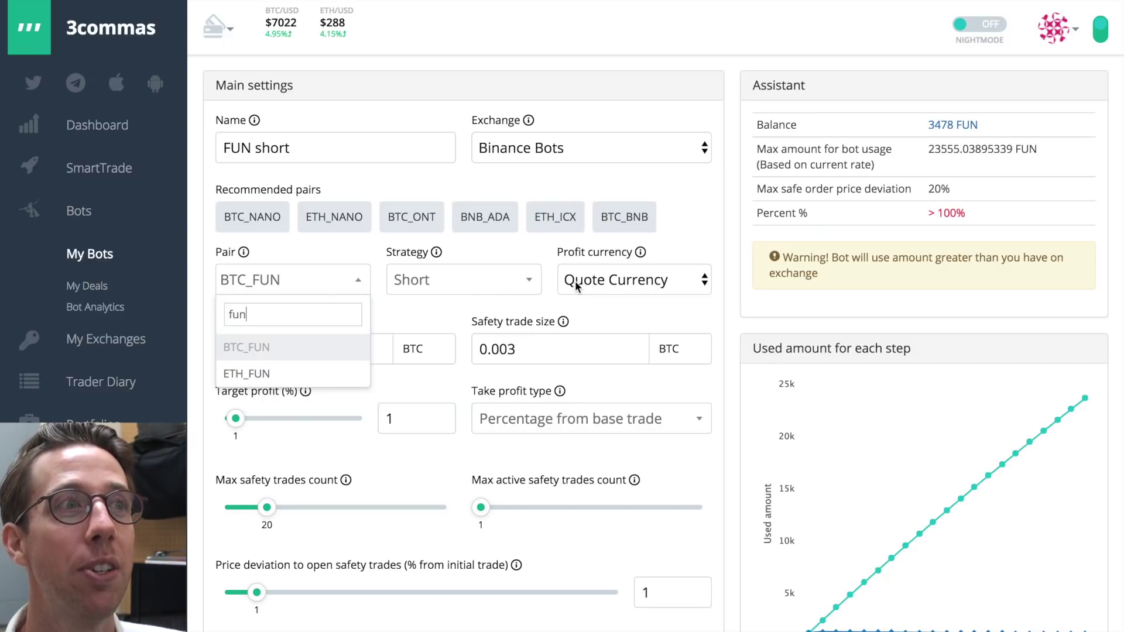
pyautogui.click(593, 283)
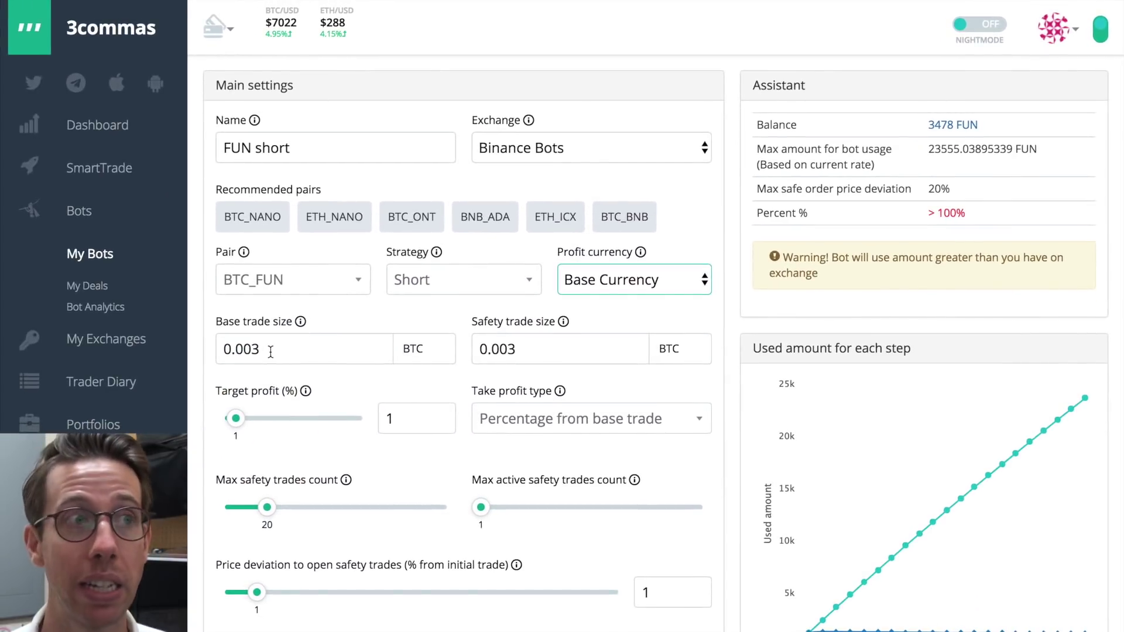
# Set the profit currency to Base Currency
pyautogui.click(270, 352)
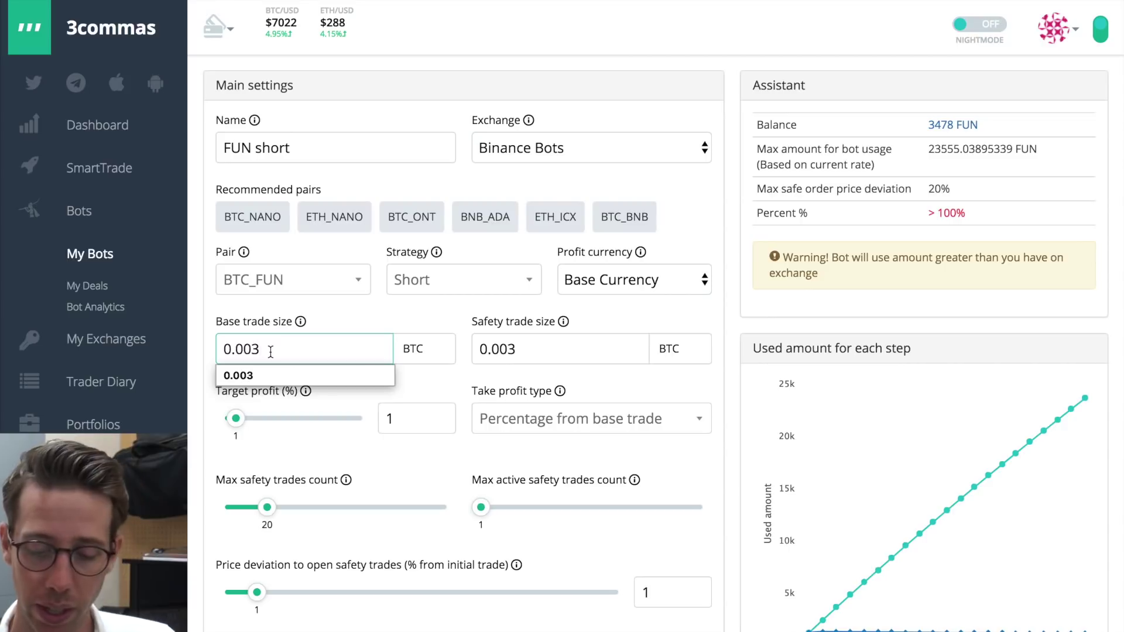
# Change the base trade size to 0.002 BTC and the safety trade size to 0.001 BTC
pyautogui.press('BackSpace')
pyautogui.write('2')
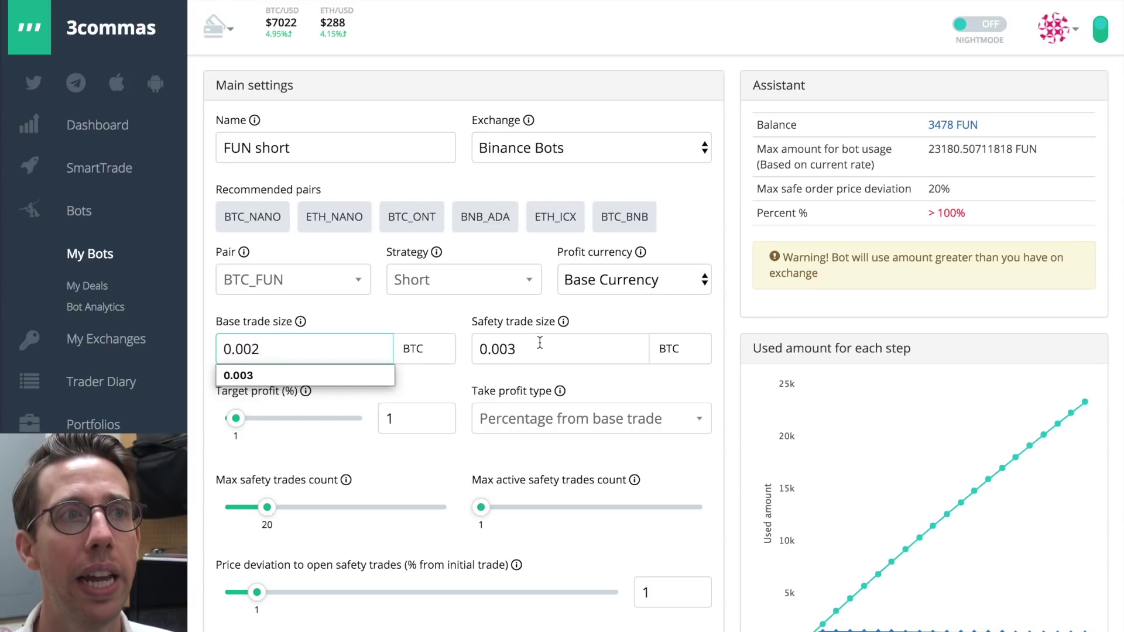
pyautogui.click(540, 343)
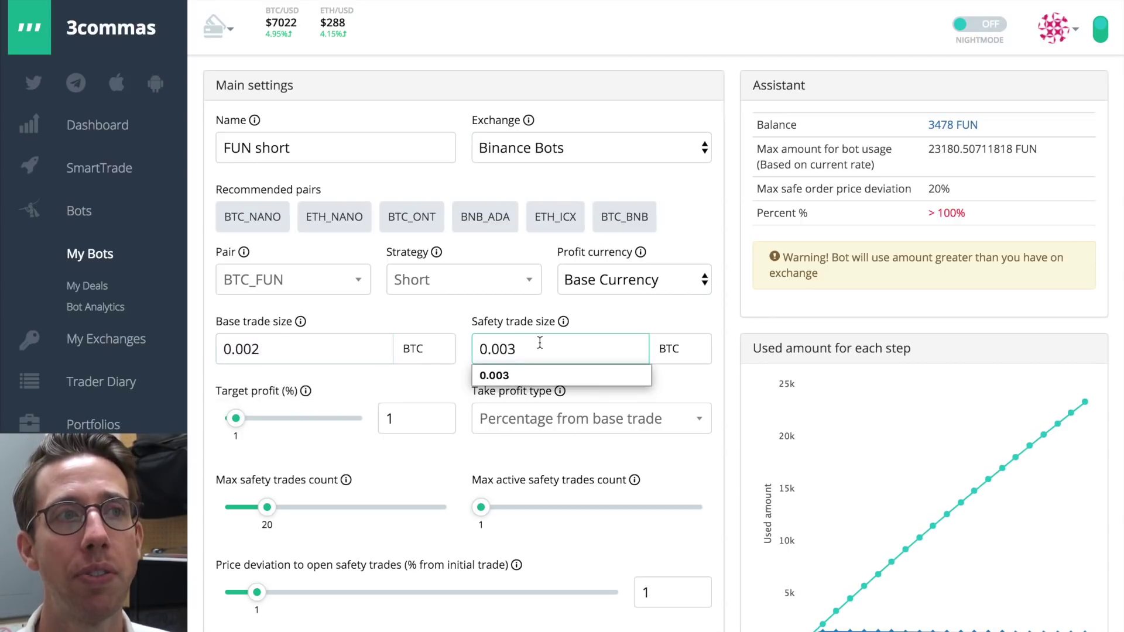
pyautogui.press('BackSpace')
pyautogui.write('1')
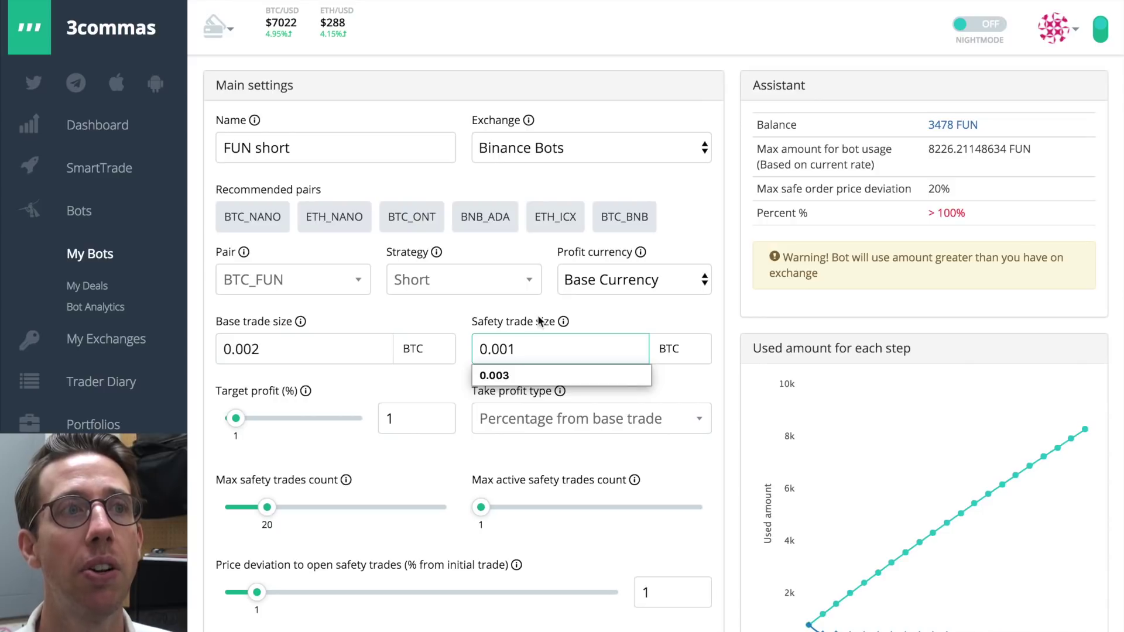
pyautogui.click(516, 322)
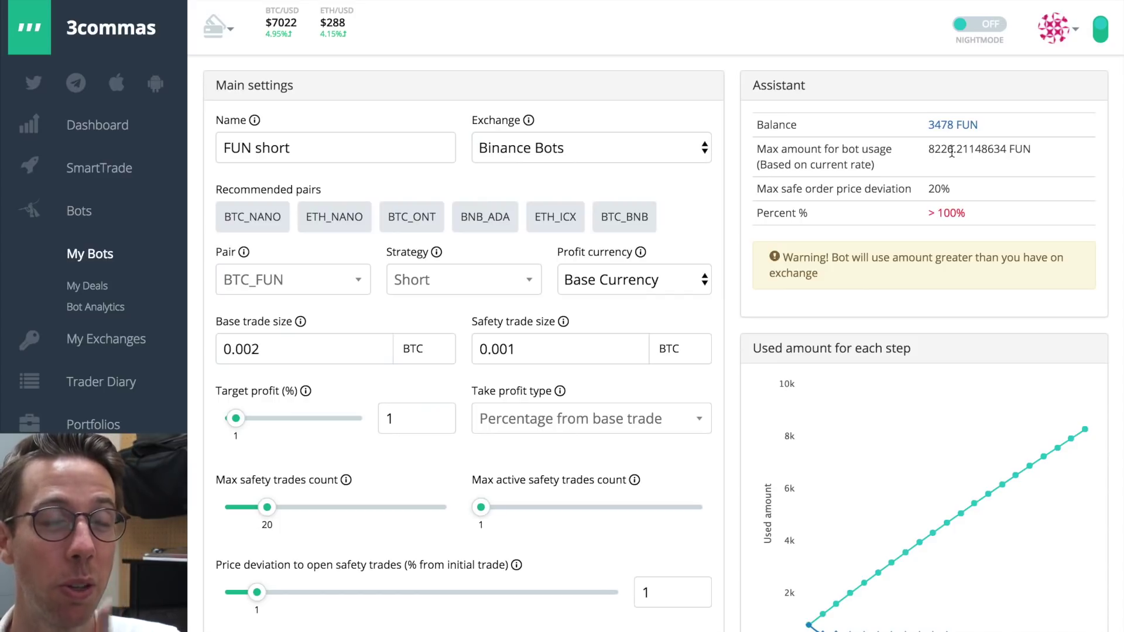
pyautogui.scroll(-3, 452, 380)
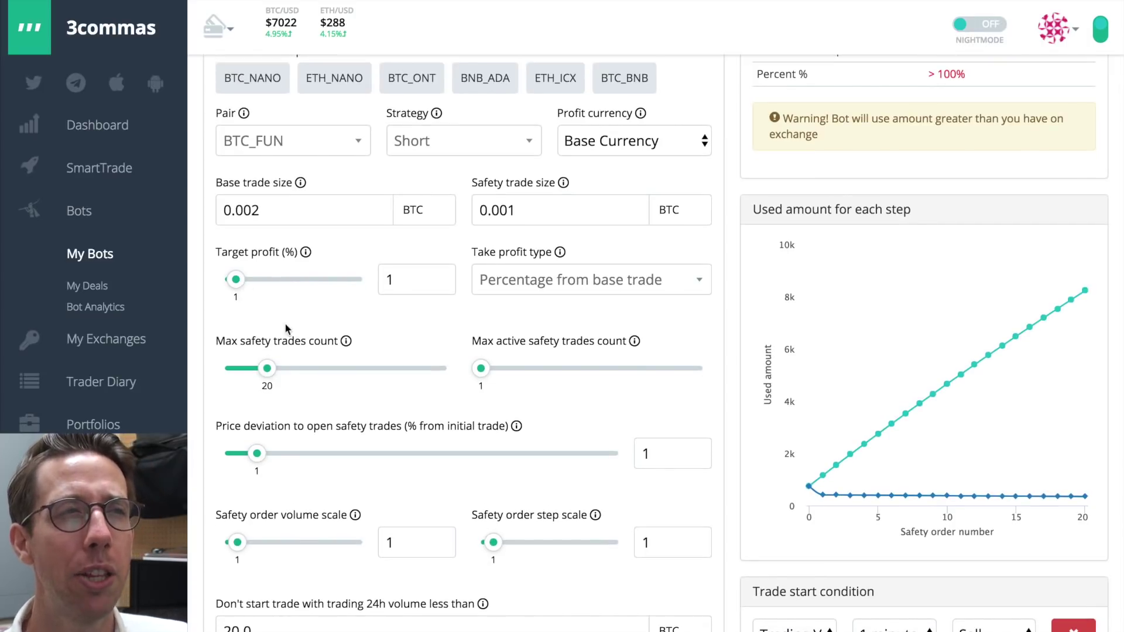
# Change the Target profit (%) value from 0.65 to 0.75
pyautogui.moveTo(236, 285); pyautogui.dragTo(232, 287)
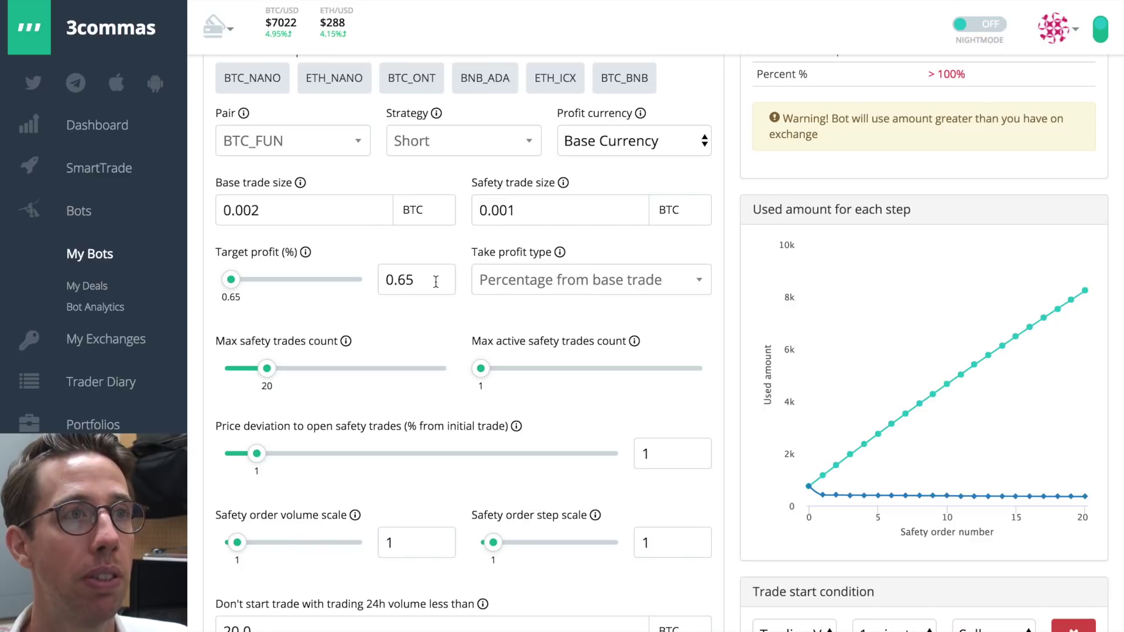
pyautogui.moveTo(436, 281); pyautogui.dragTo(397, 283)
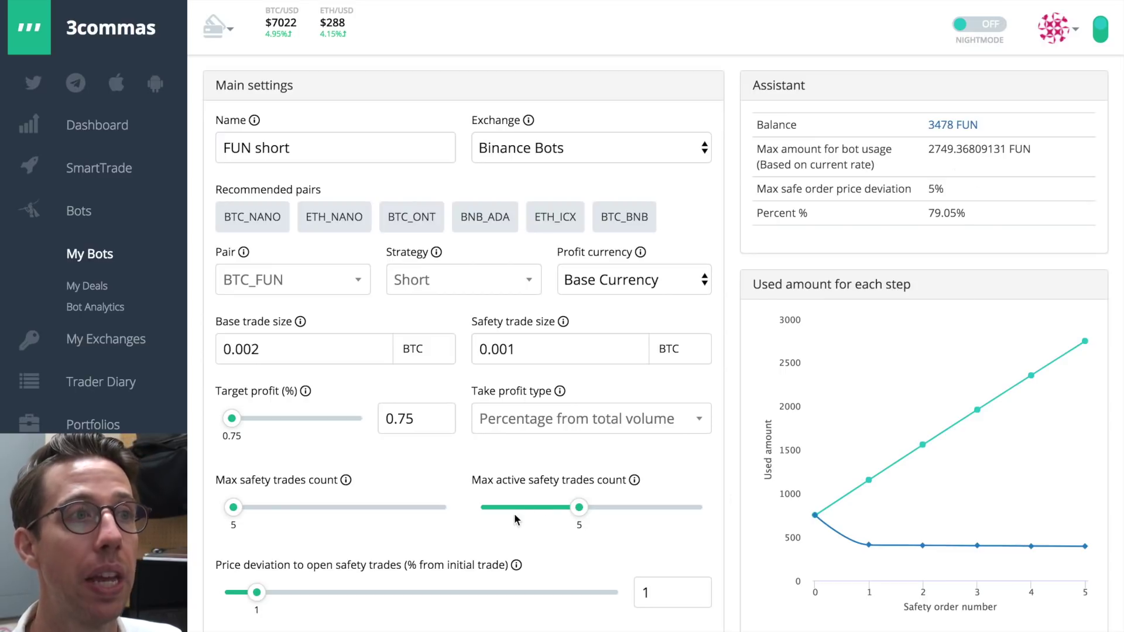
# Set max safety trades to 20 and keep the safety price deviation at 1%
pyautogui.moveTo(233, 508); pyautogui.dragTo(267, 509)
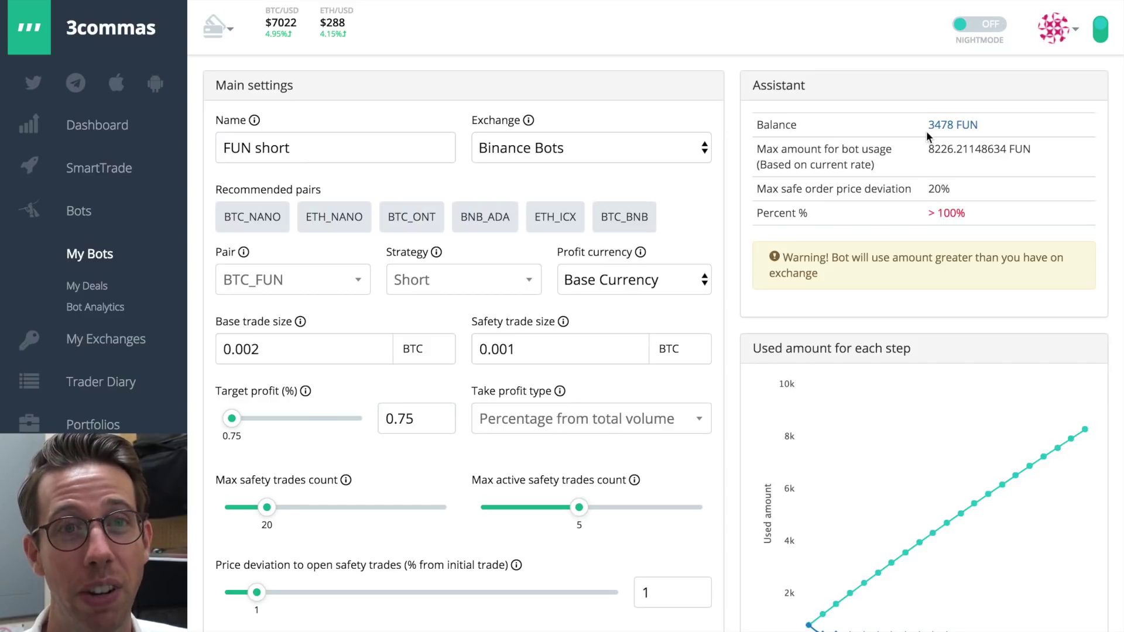
pyautogui.click(259, 593)
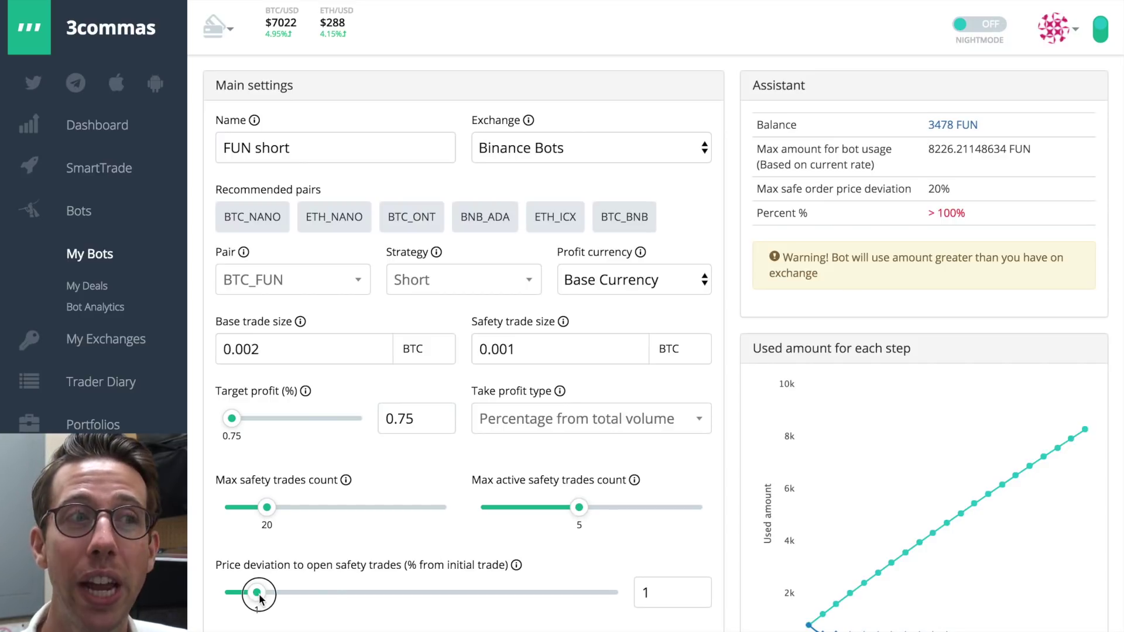
pyautogui.moveTo(260, 595); pyautogui.dragTo(336, 597)
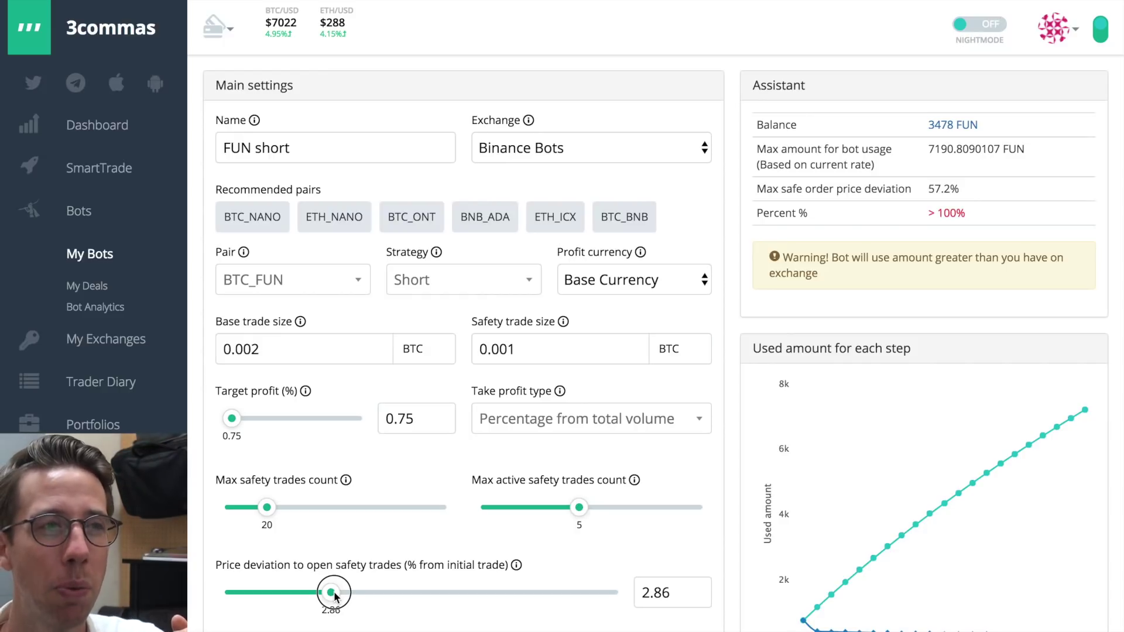
pyautogui.moveTo(334, 595); pyautogui.dragTo(257, 595)
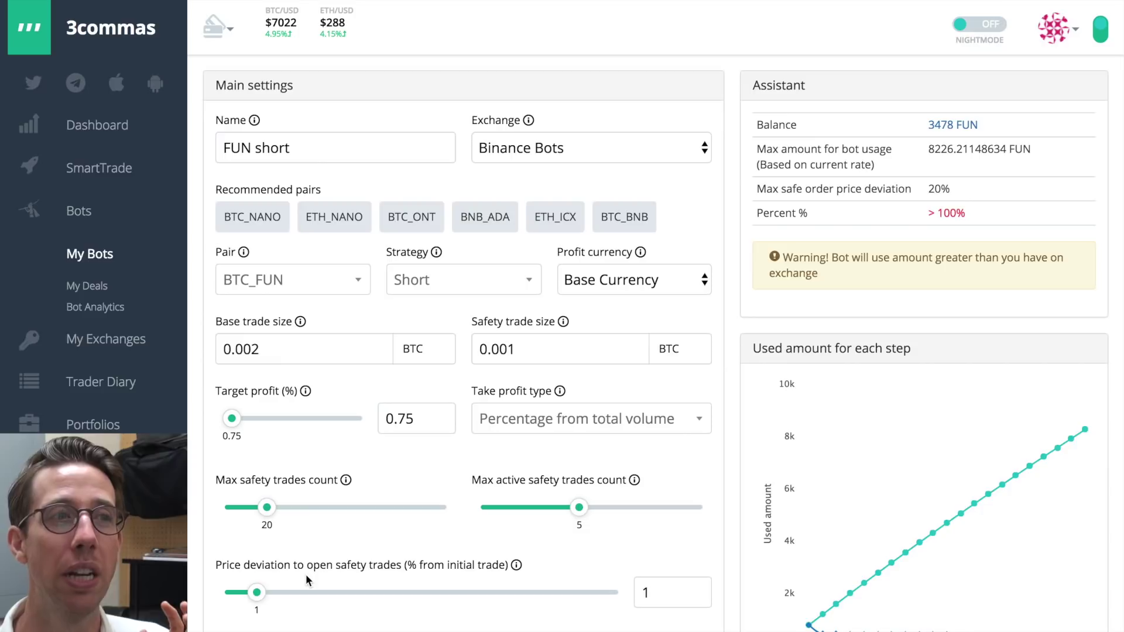
# Raise the safety order volume scale to 1.17, leaving price deviation at 1%
pyautogui.scroll(-3, 347, 553)
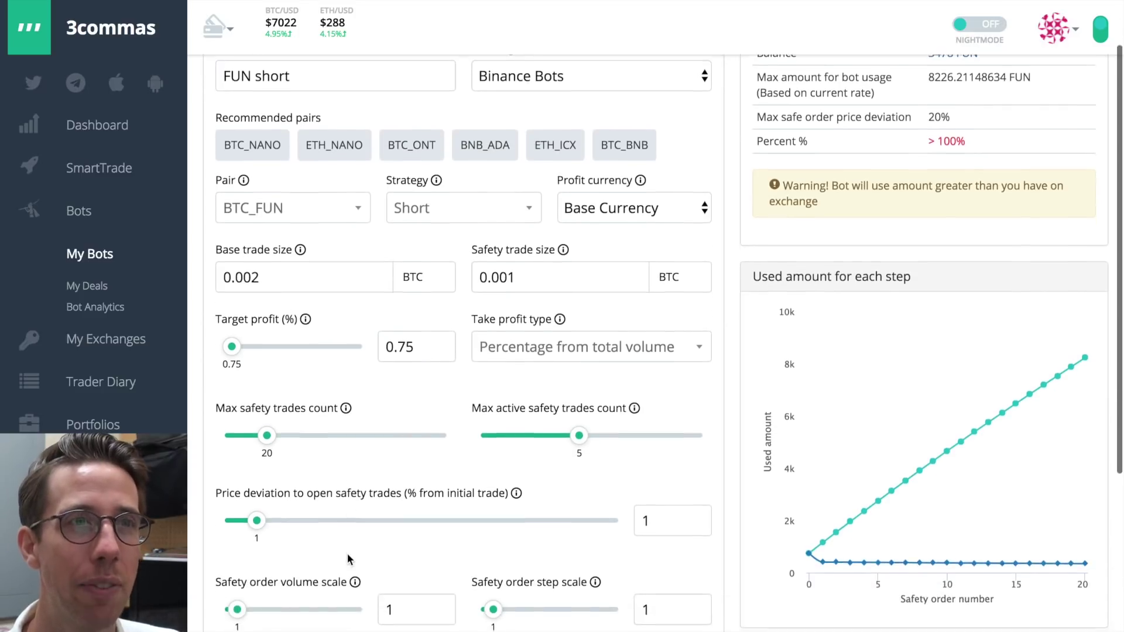
pyautogui.moveTo(257, 464)
pyautogui.mouseDown()
pyautogui.moveTo(332, 465)
pyautogui.moveTo(260, 470)
pyautogui.mouseUp()
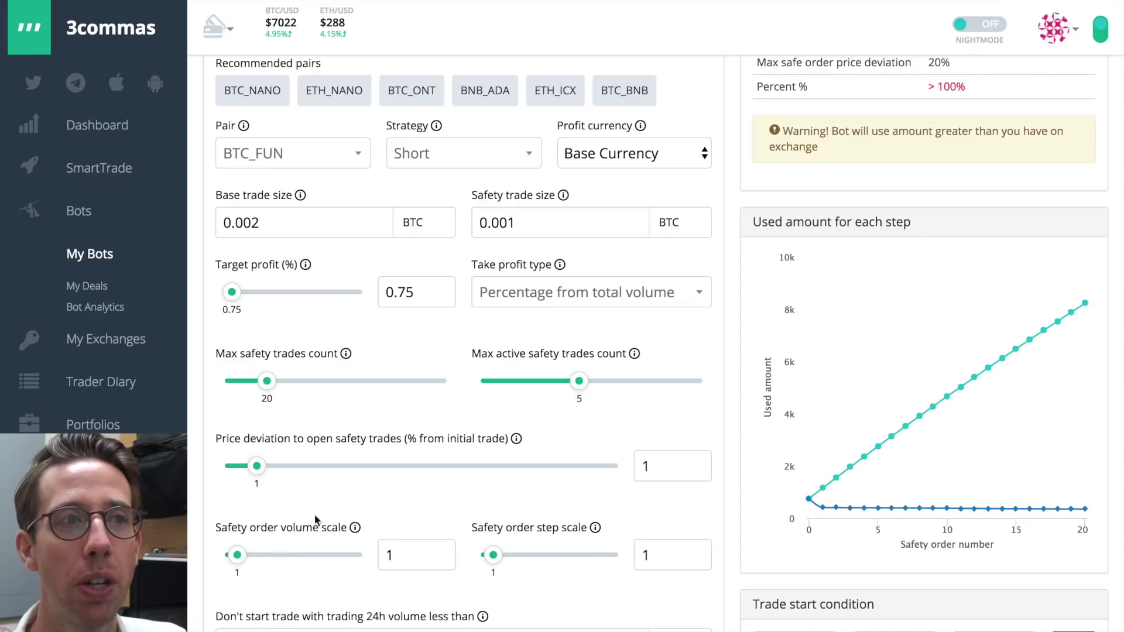
pyautogui.click(238, 560)
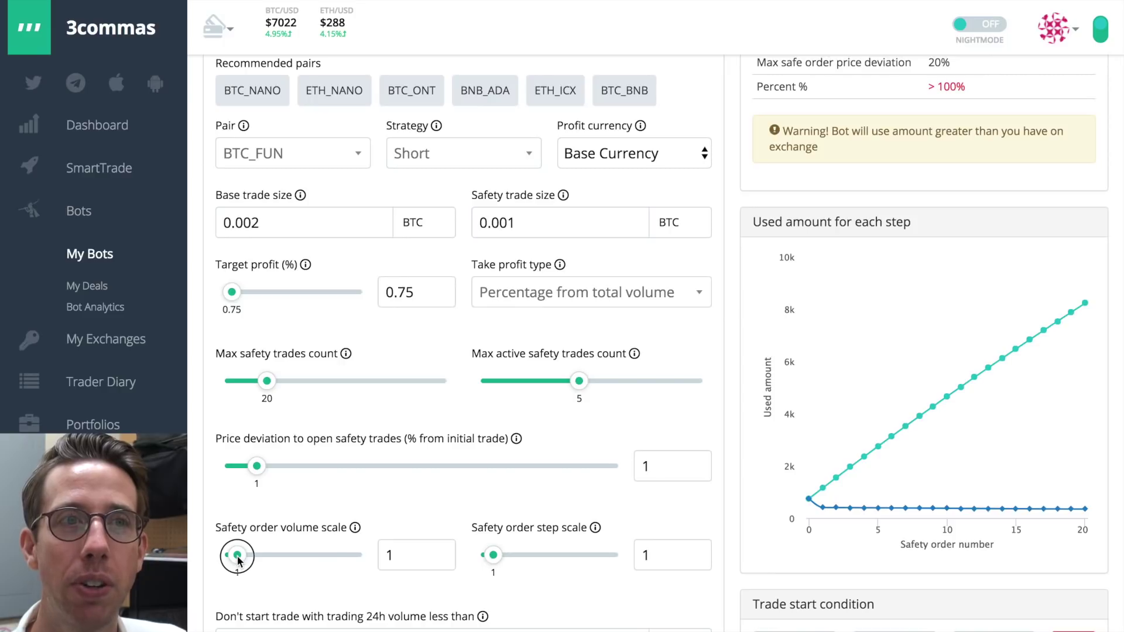
pyautogui.moveTo(238, 560); pyautogui.dragTo(241, 560)
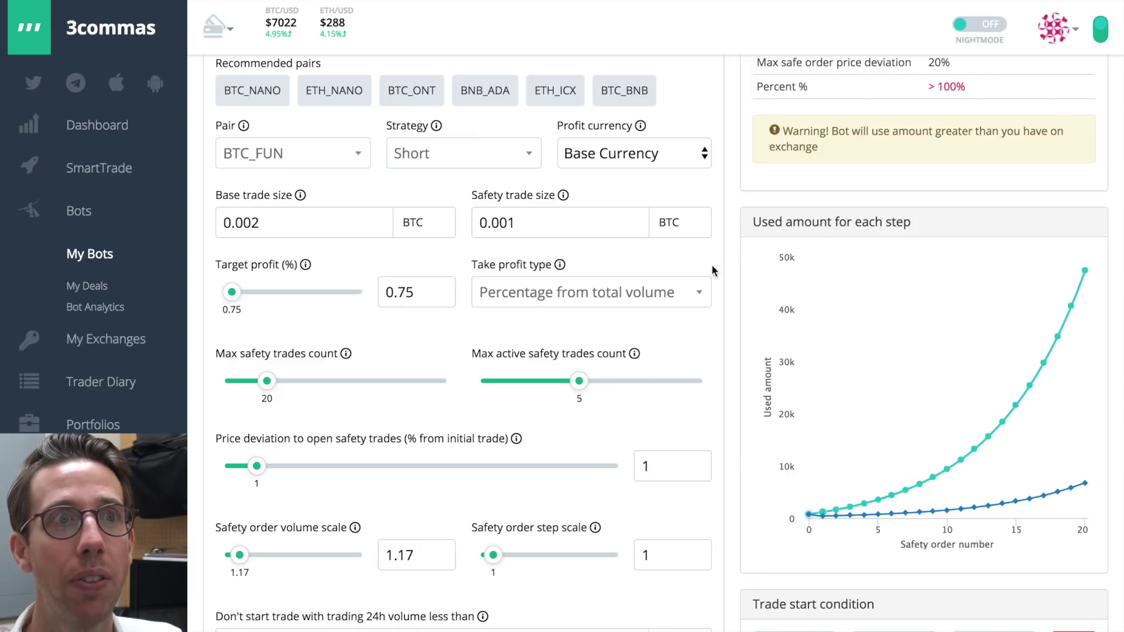
pyautogui.scroll(2, 729, 277)
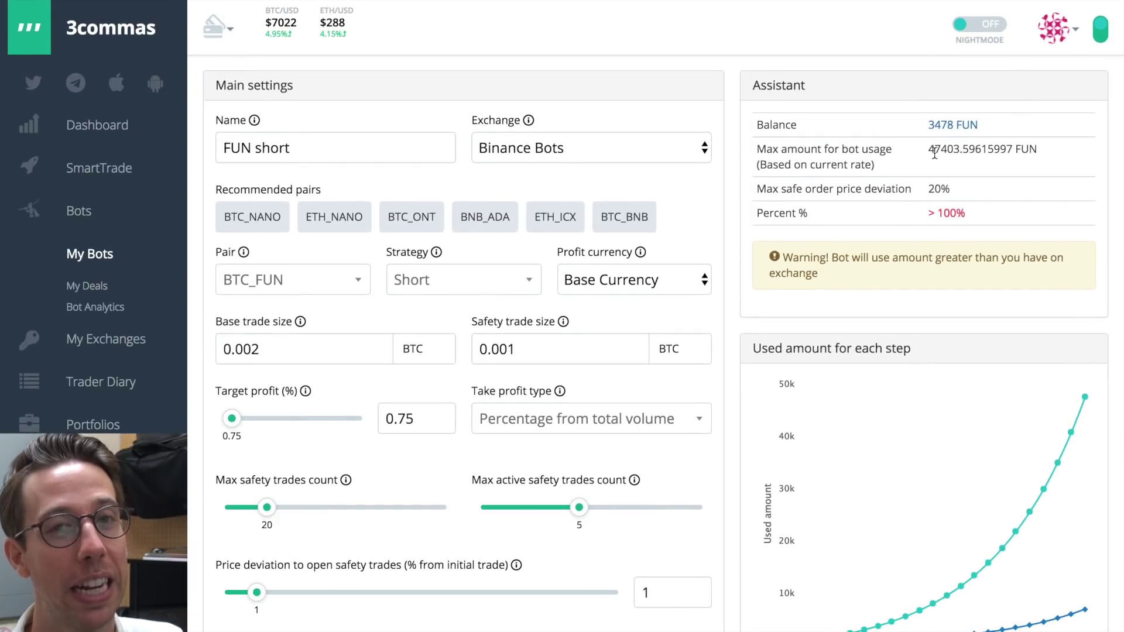
pyautogui.scroll(-3, 731, 456)
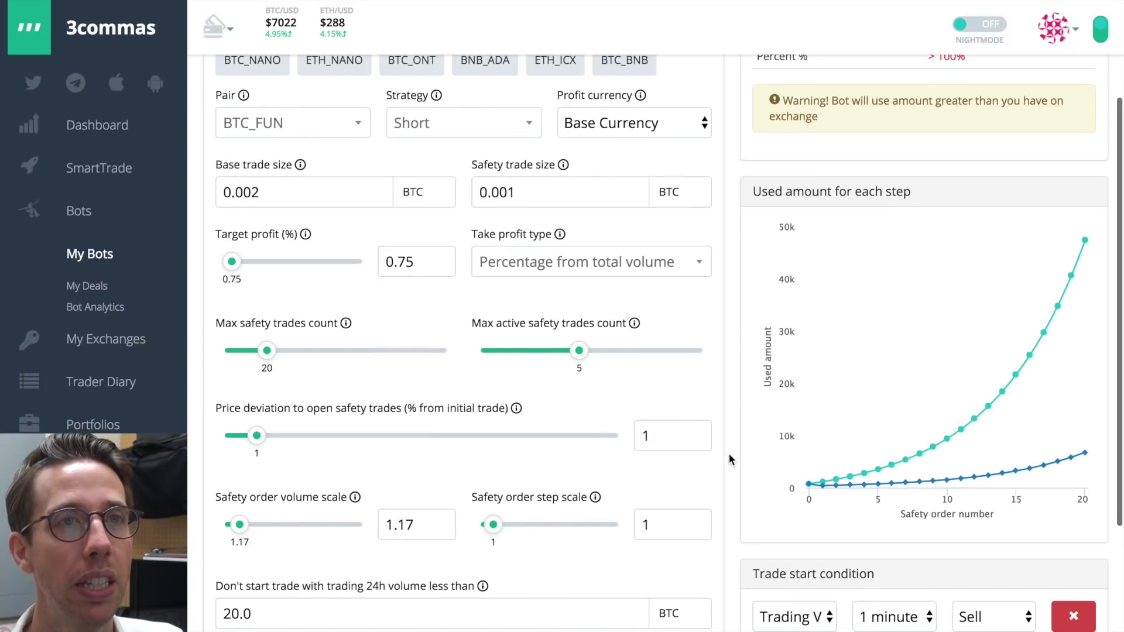
# Lower the safety order volume scale to 0.94 and nudge the step scale above 1
pyautogui.moveTo(243, 531); pyautogui.dragTo(242, 531)
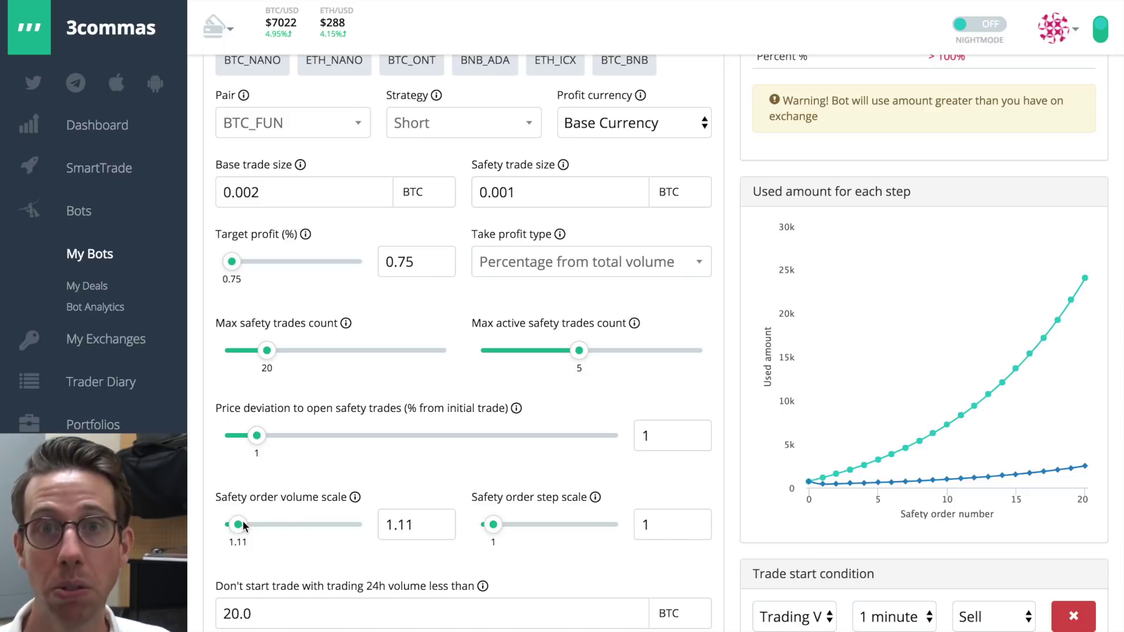
pyautogui.moveTo(242, 521); pyautogui.dragTo(240, 528)
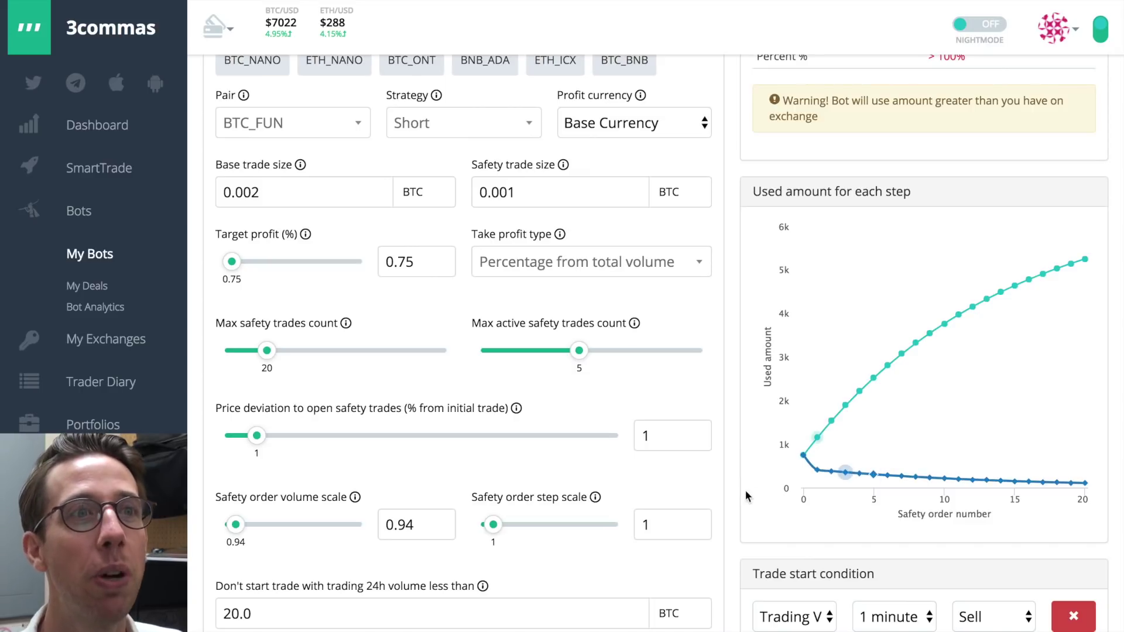
pyautogui.scroll(3, 729, 504)
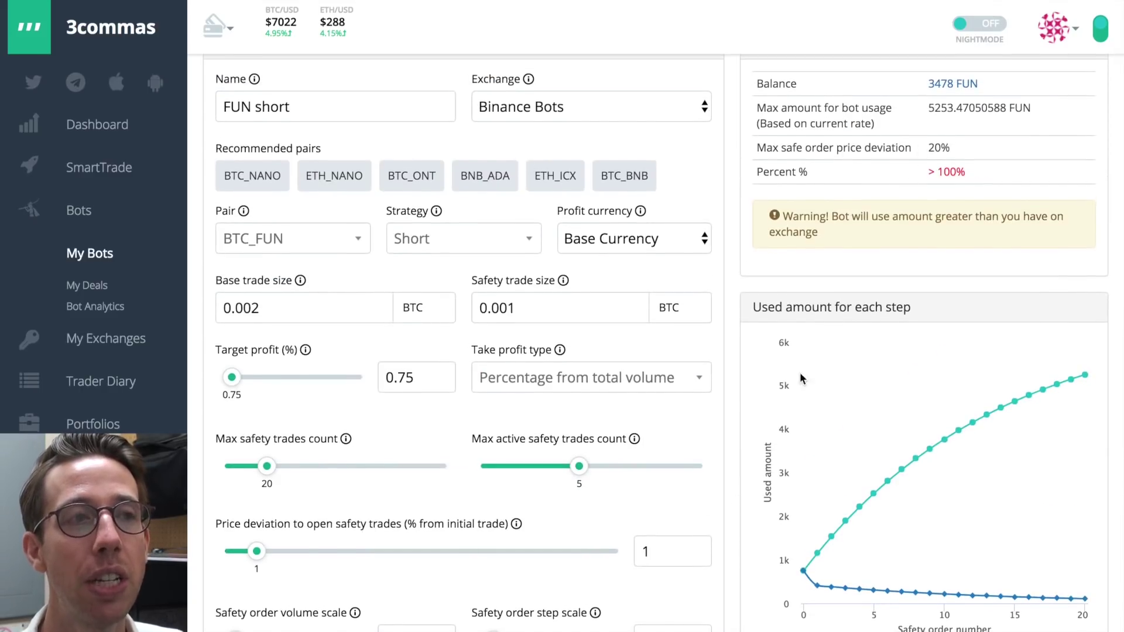
pyautogui.scroll(-2, 494, 580)
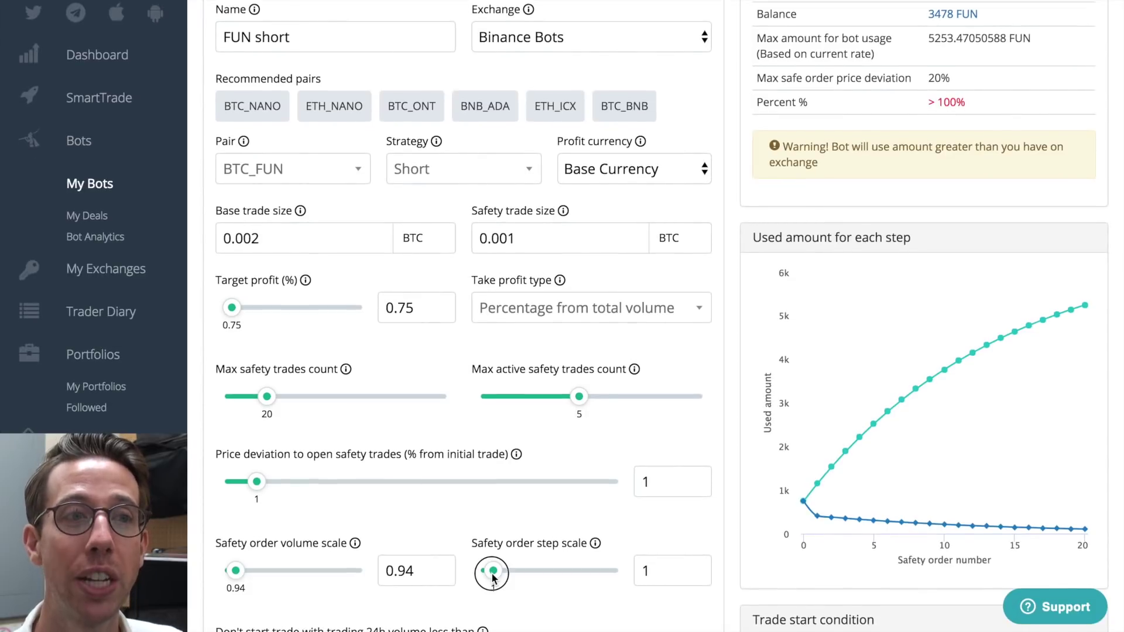
pyautogui.moveTo(493, 577); pyautogui.dragTo(504, 577)
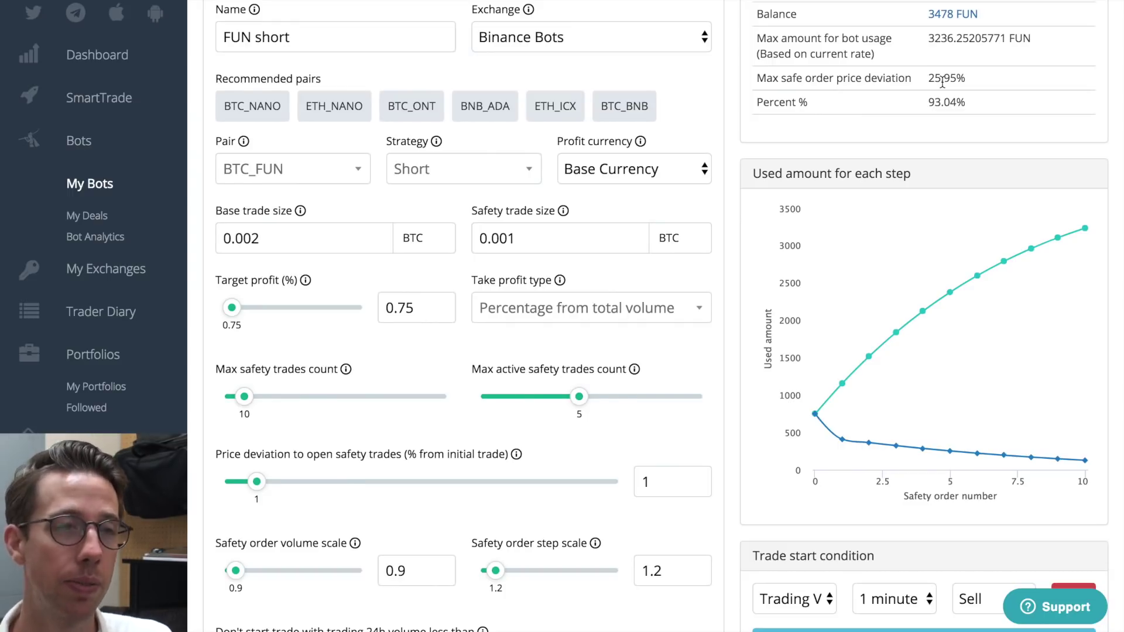
pyautogui.scroll(-5, 472, 523)
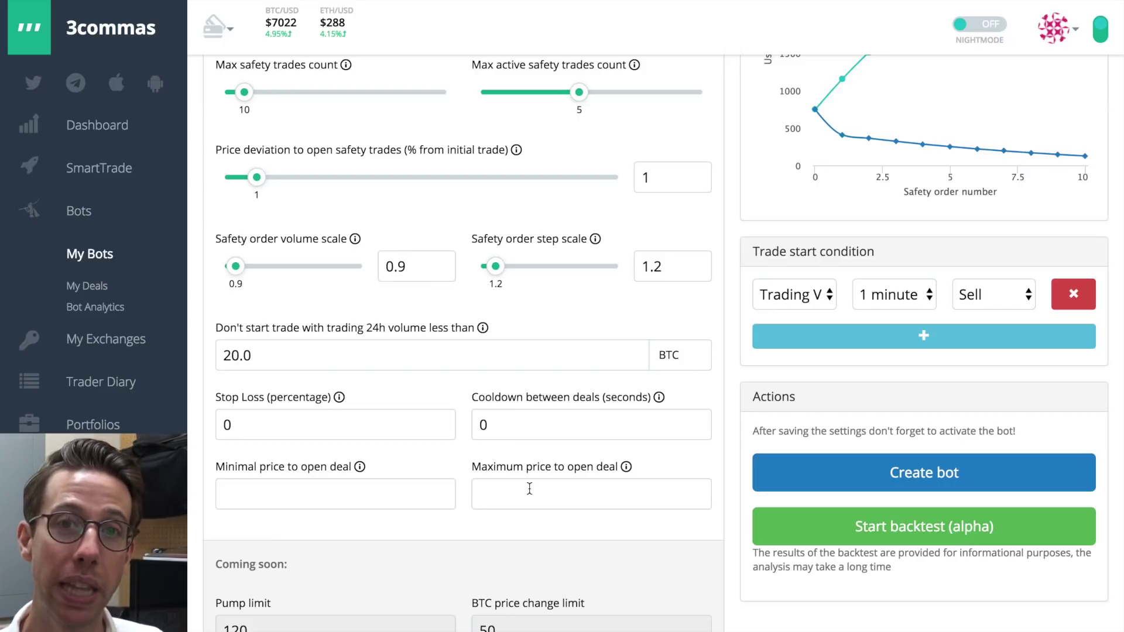
# Enter 0.00000305 as the maximum price to open a deal
pyautogui.click(530, 488)
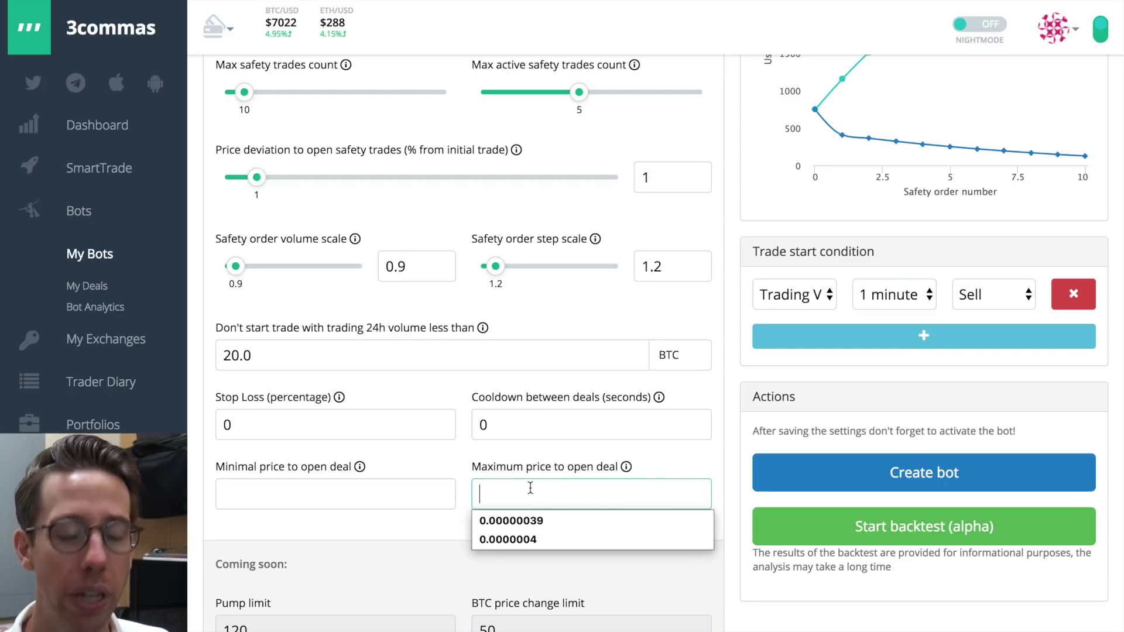
pyautogui.write('0.000003')
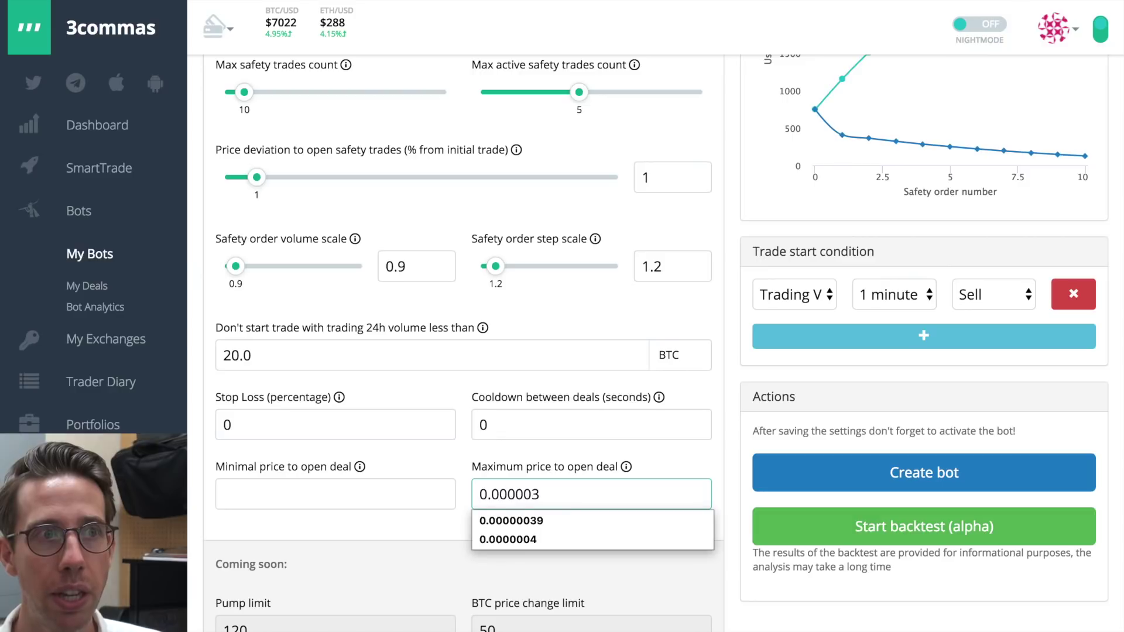
pyautogui.write('05')
pyautogui.click(527, 454)
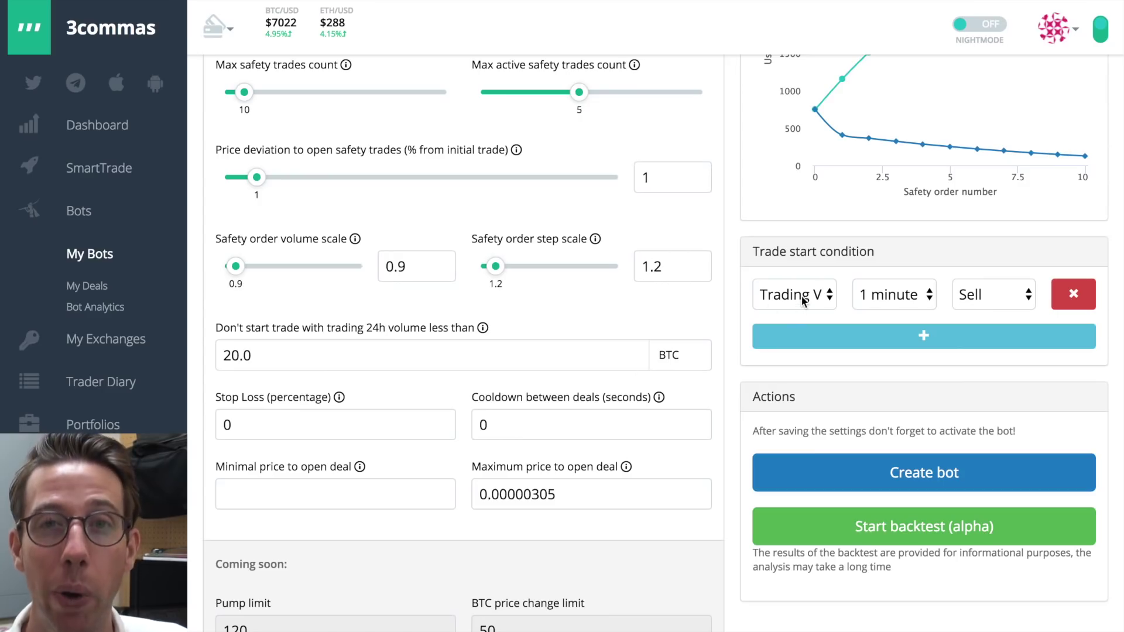
# Switch the trade start condition to a Trading View Composite signal, keeping Sell
pyautogui.click(802, 297)
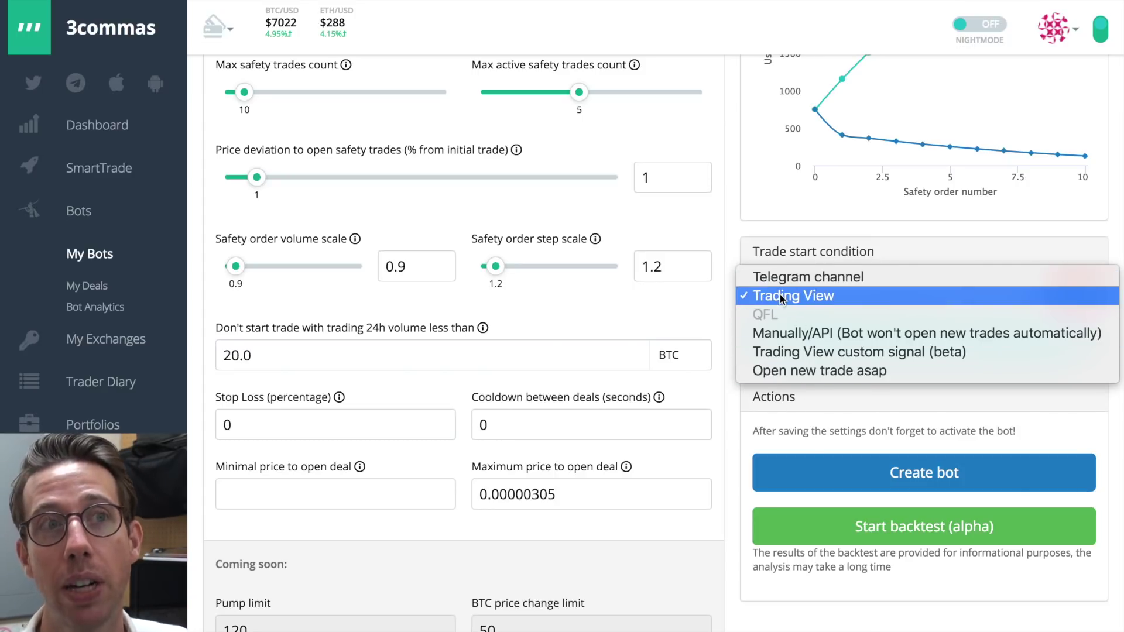
pyautogui.click(781, 296)
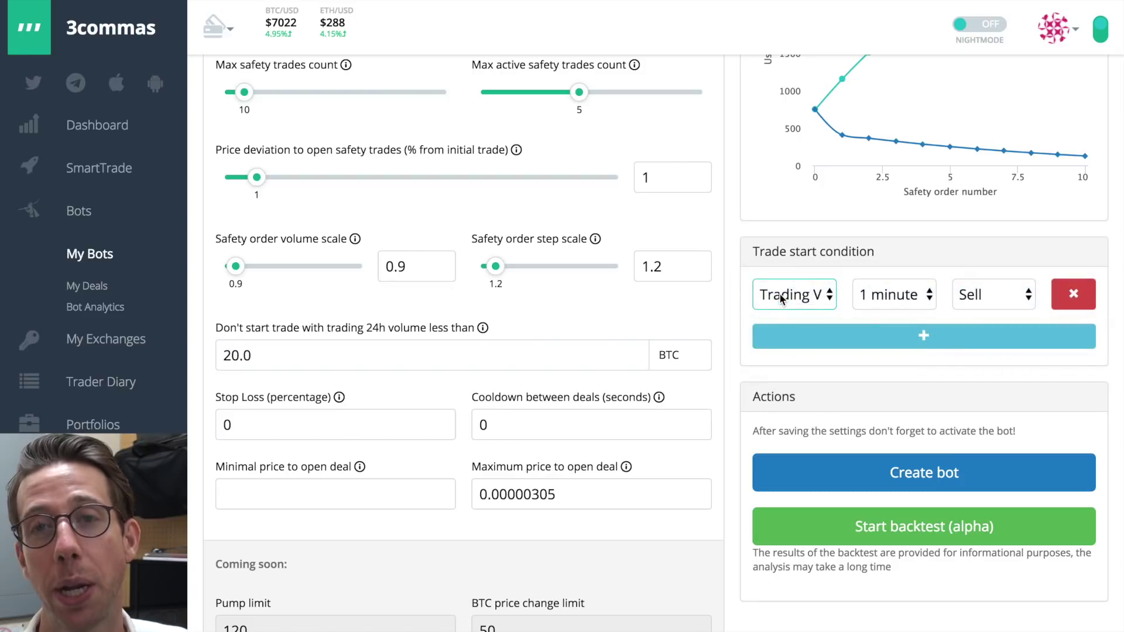
pyautogui.click(881, 299)
pyautogui.click(887, 447)
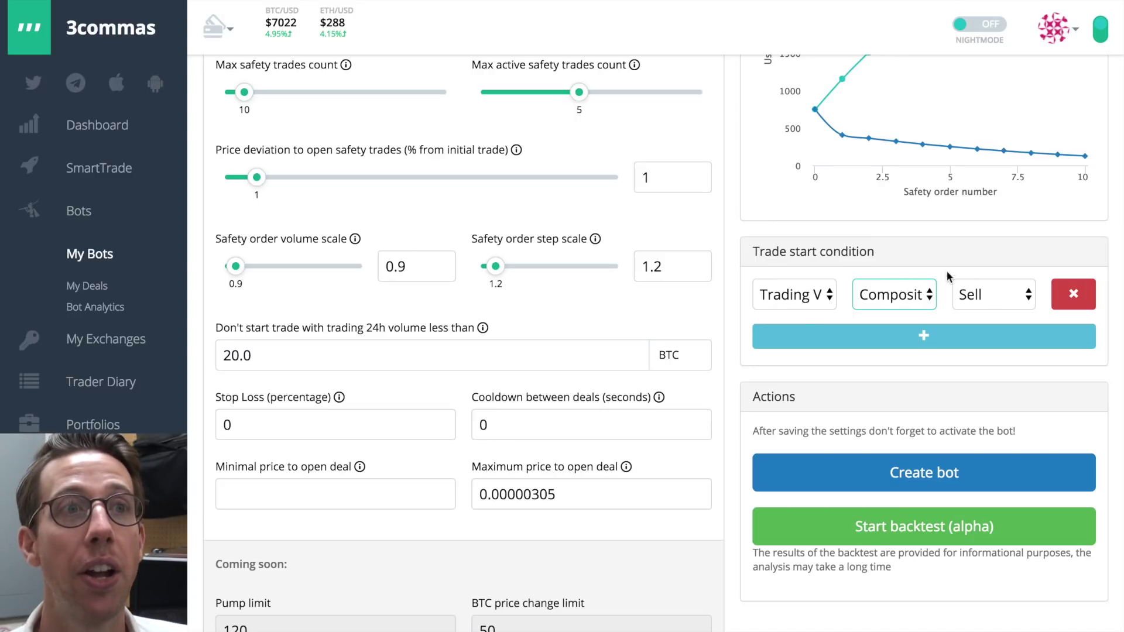
pyautogui.click(808, 295)
pyautogui.click(824, 370)
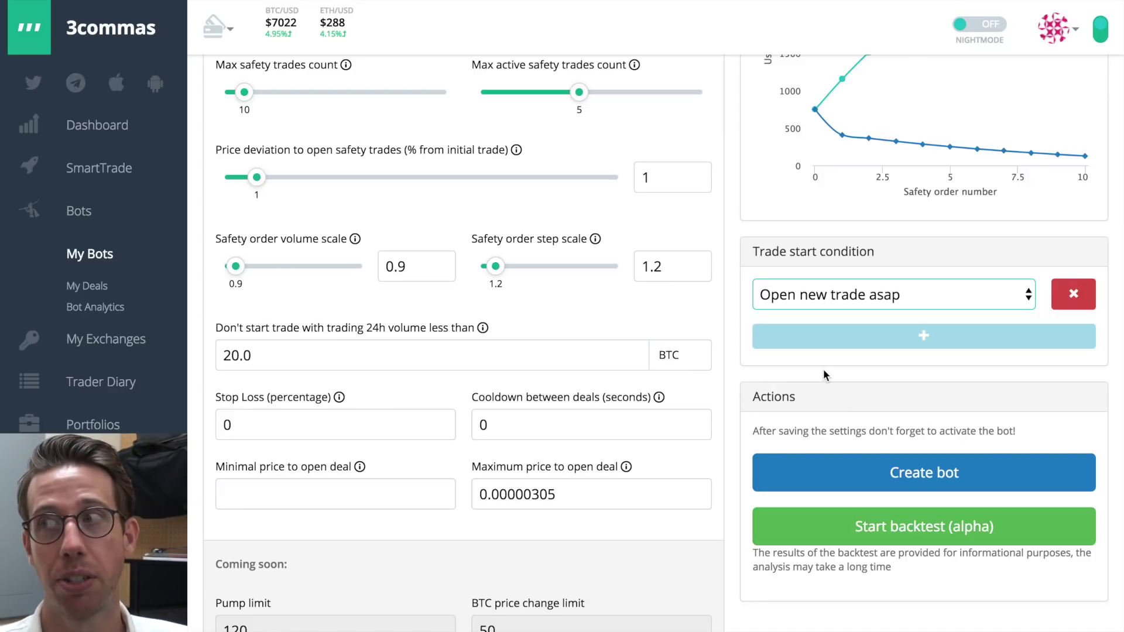
pyautogui.click(804, 300)
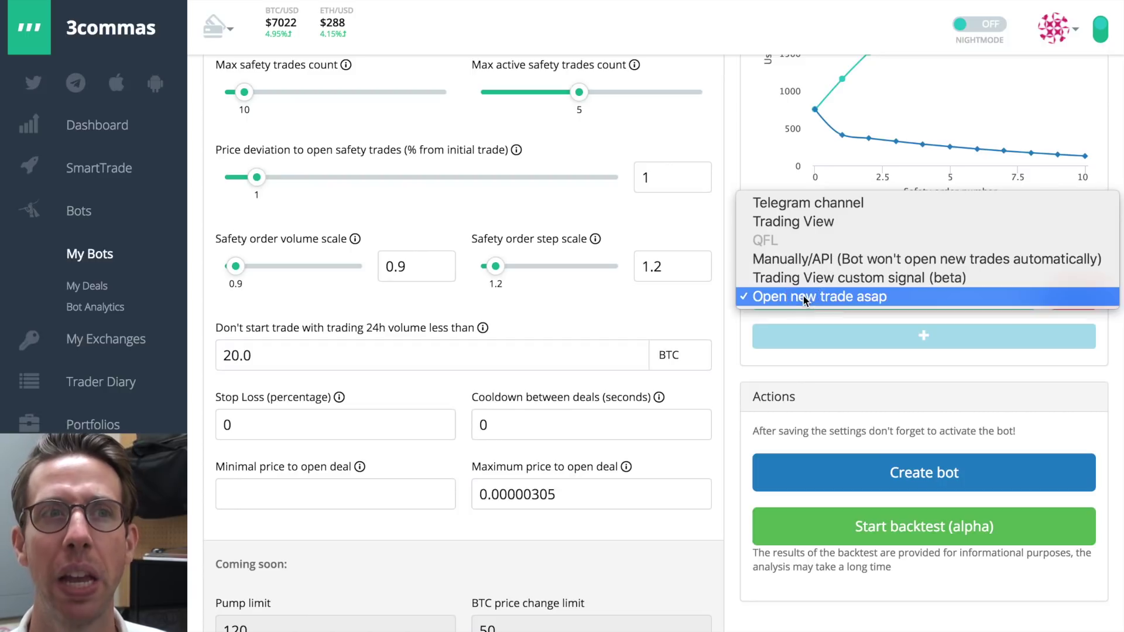
pyautogui.click(811, 221)
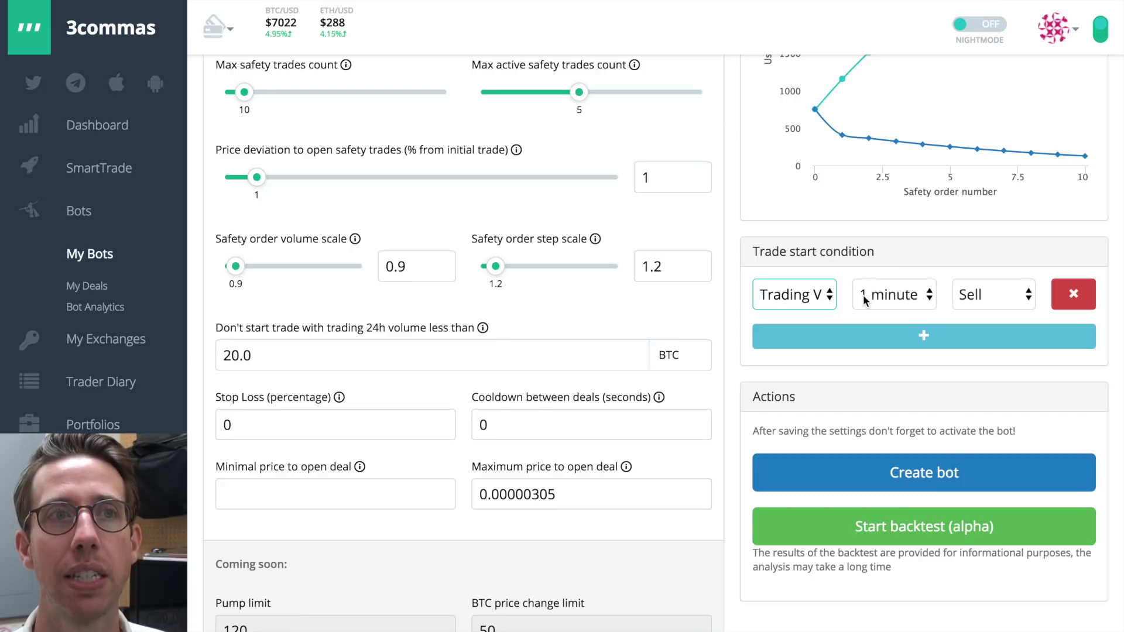
pyautogui.click(863, 294)
pyautogui.click(902, 447)
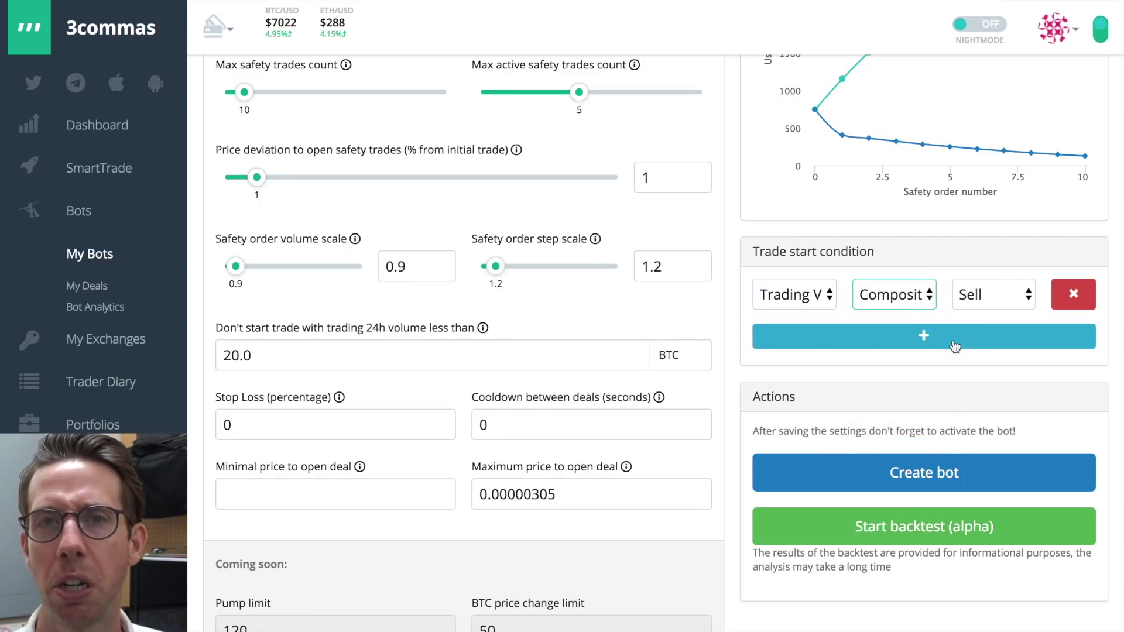
pyautogui.click(921, 348)
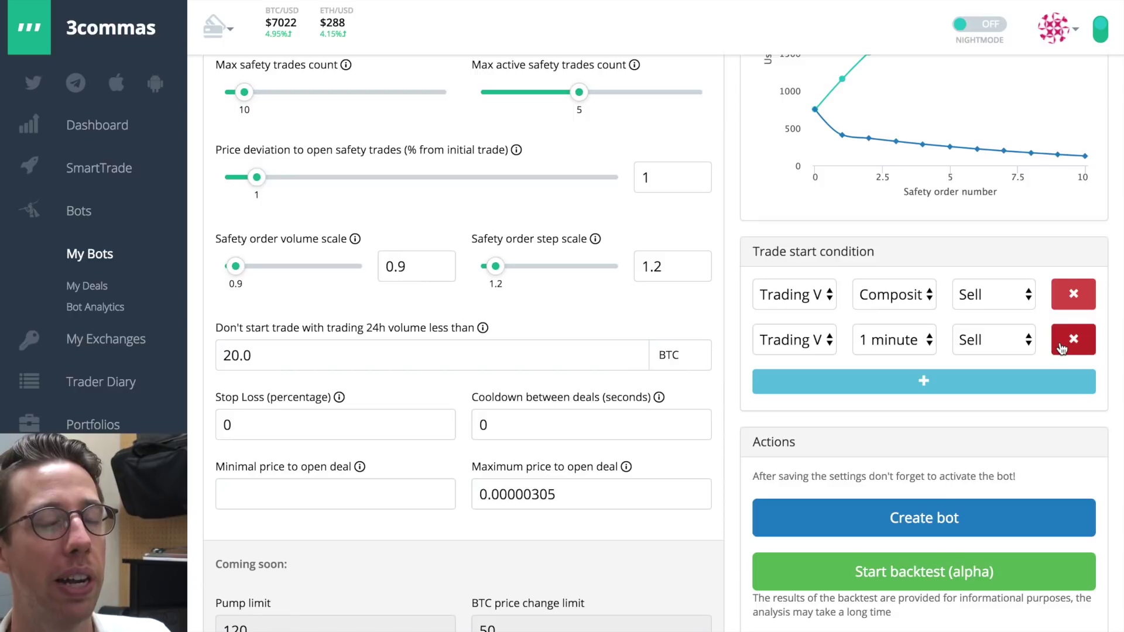
pyautogui.click(922, 295)
pyautogui.click(890, 165)
pyautogui.click(894, 339)
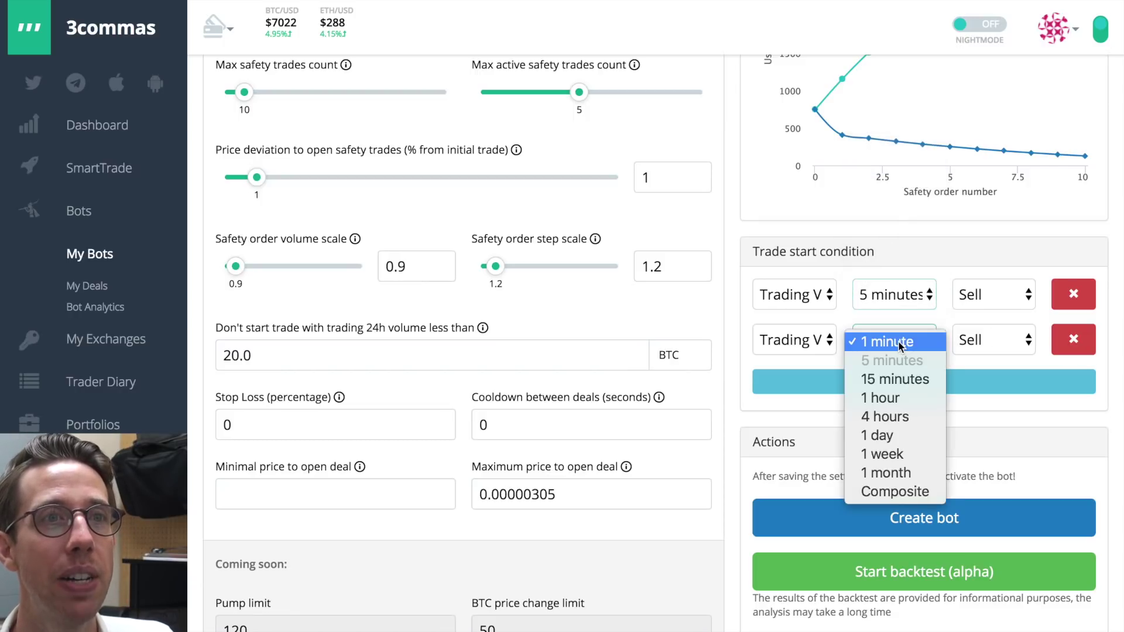
pyautogui.click(965, 293)
pyautogui.click(966, 294)
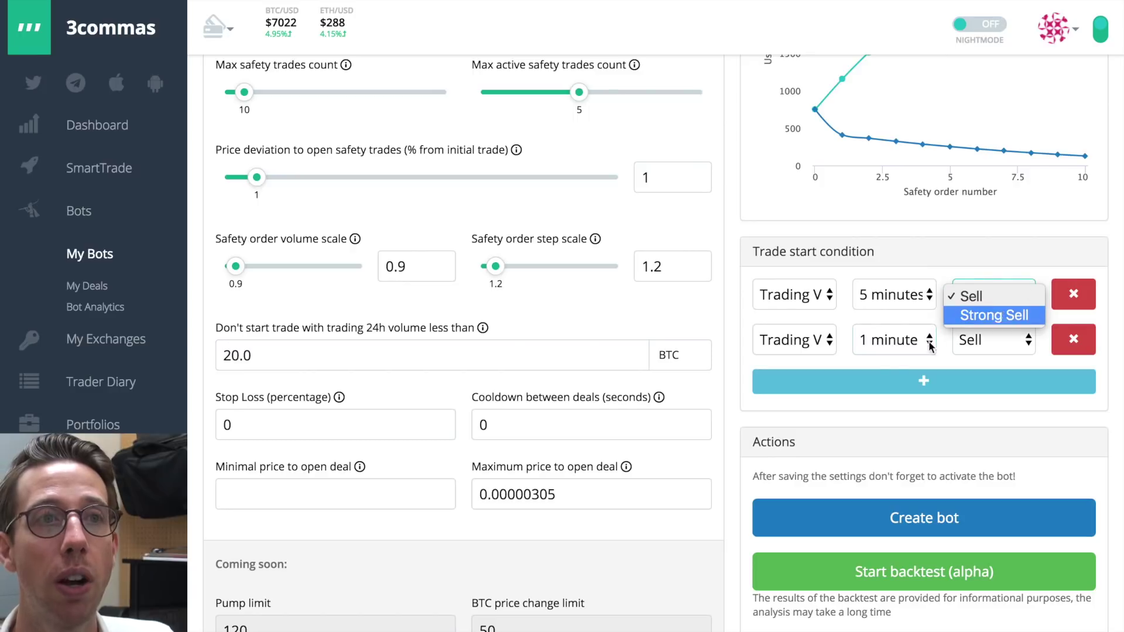
pyautogui.click(986, 314)
pyautogui.click(890, 340)
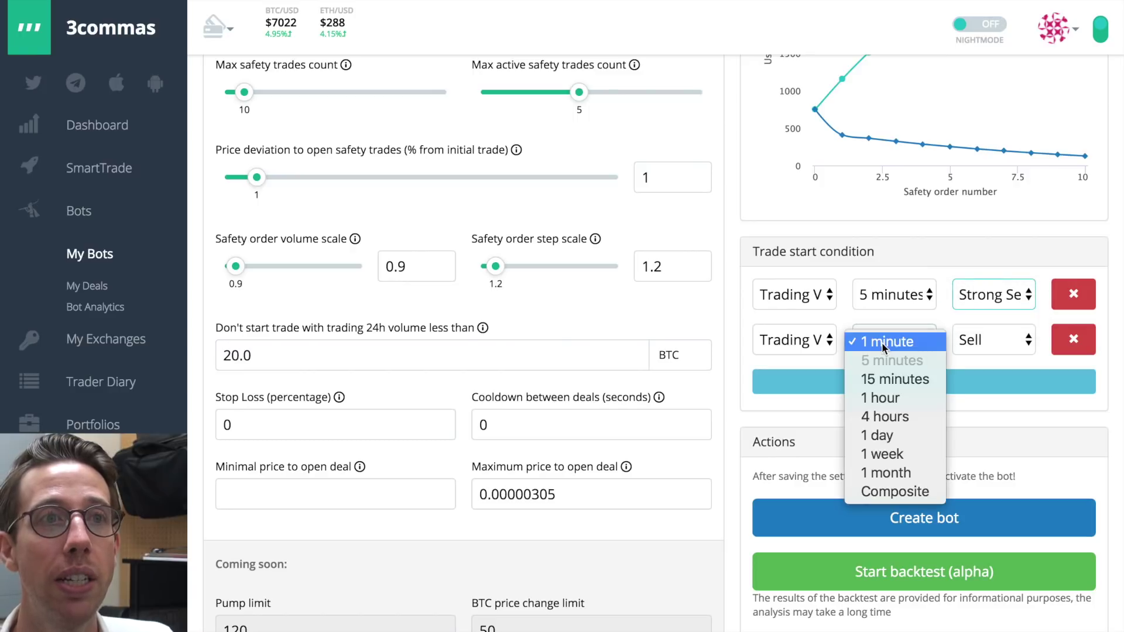
pyautogui.click(896, 397)
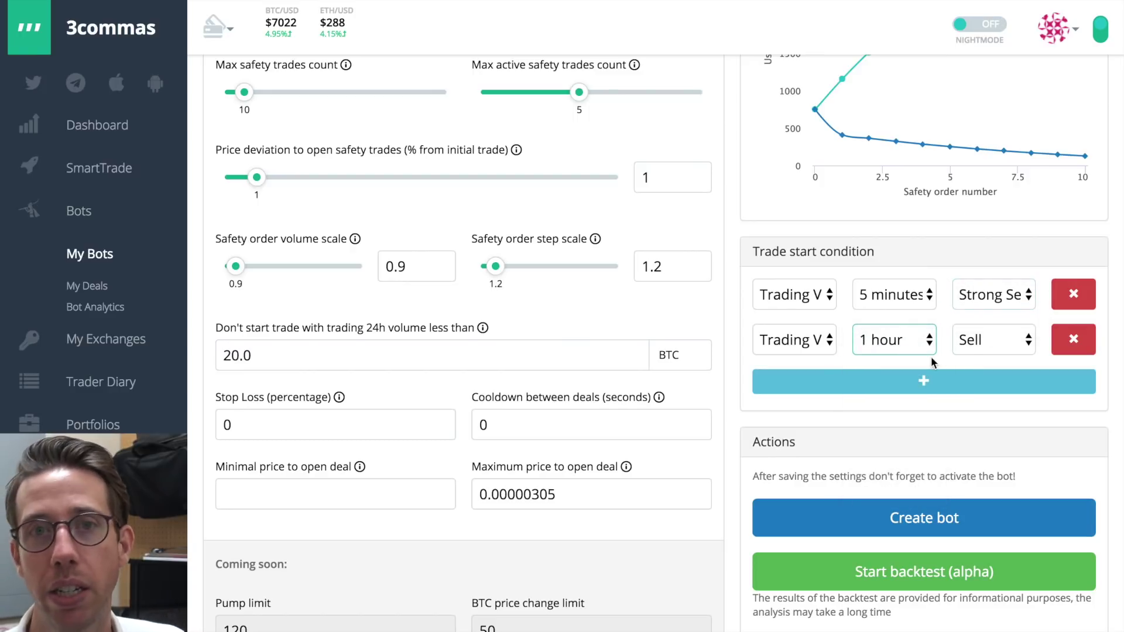
pyautogui.click(1060, 342)
pyautogui.click(916, 296)
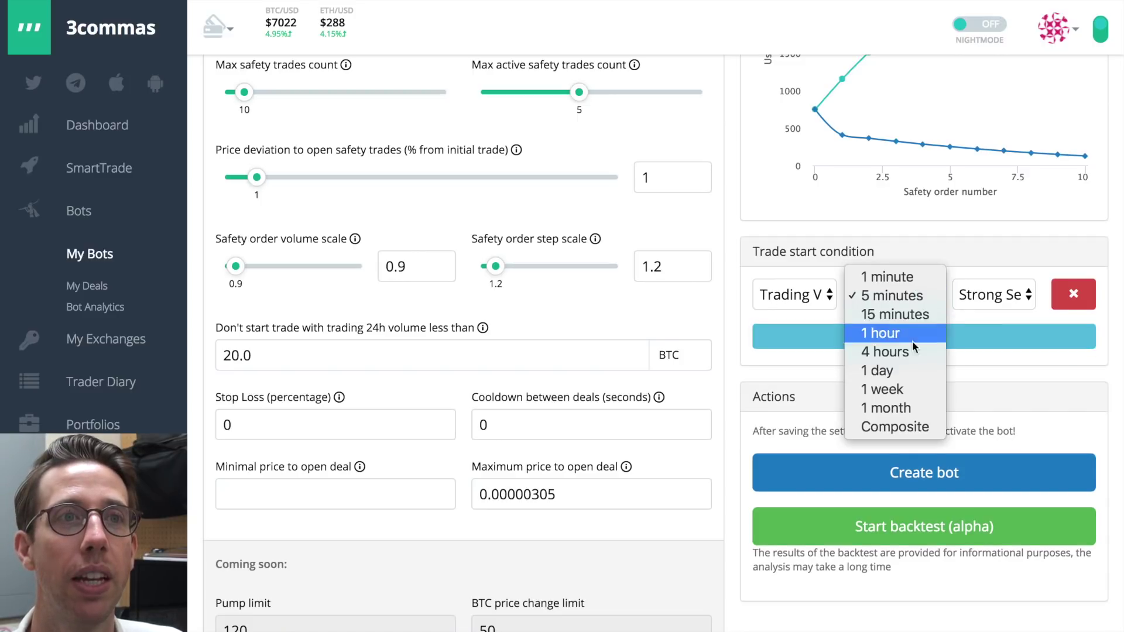
pyautogui.click(907, 426)
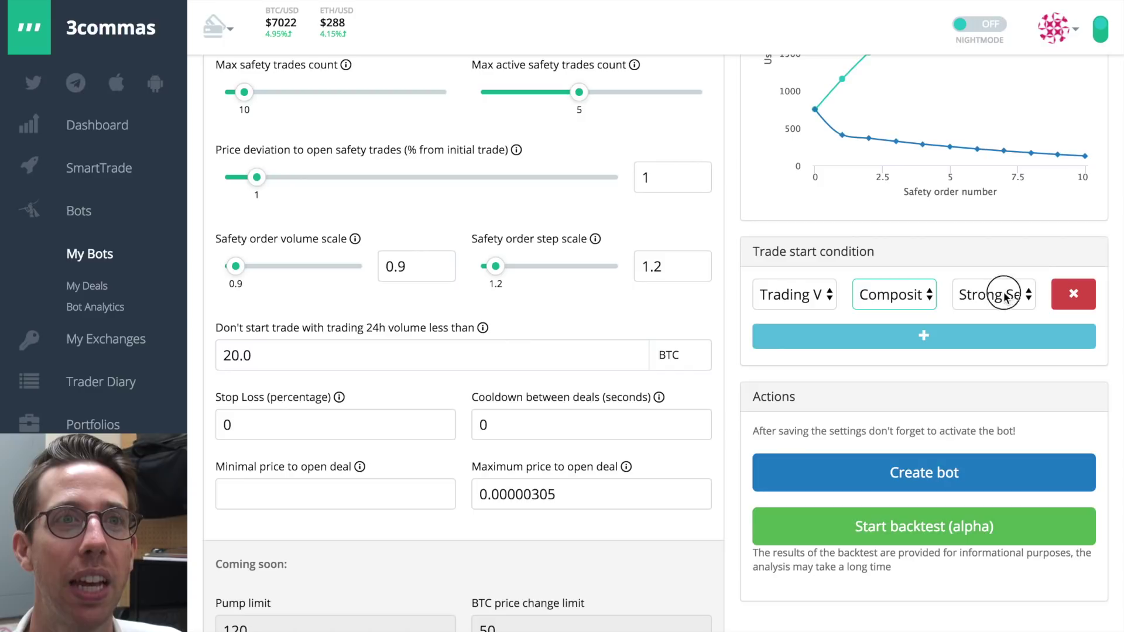
pyautogui.click(1000, 295)
pyautogui.click(1005, 280)
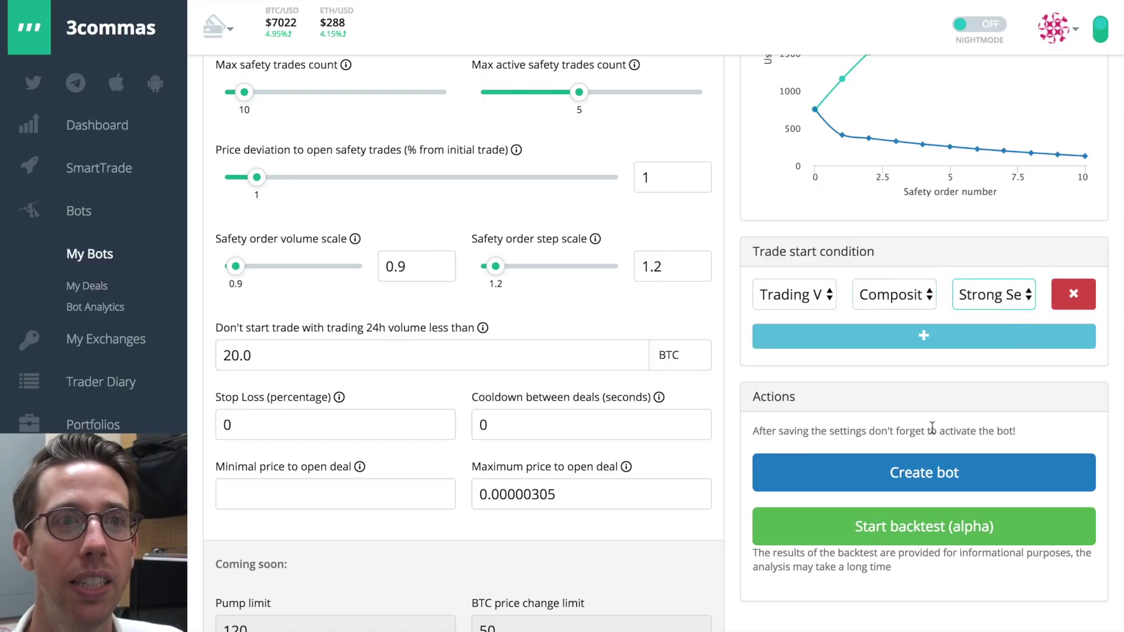
# Create the FUN short bot, review its Information page settings, and request to start it
pyautogui.click(921, 476)
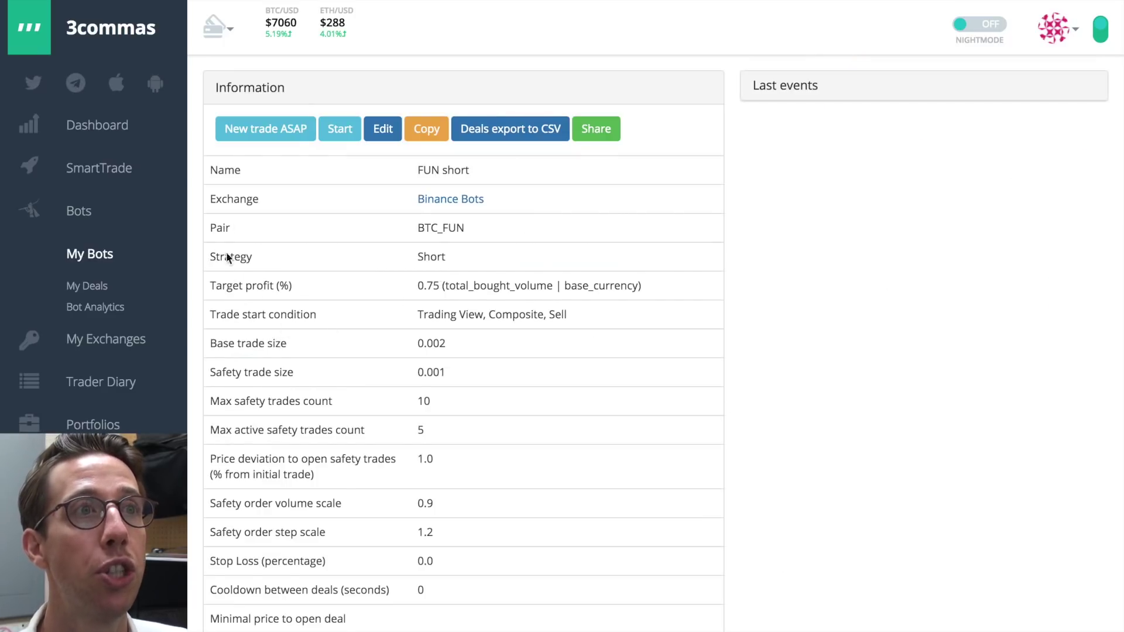
pyautogui.scroll(-2, 392, 337)
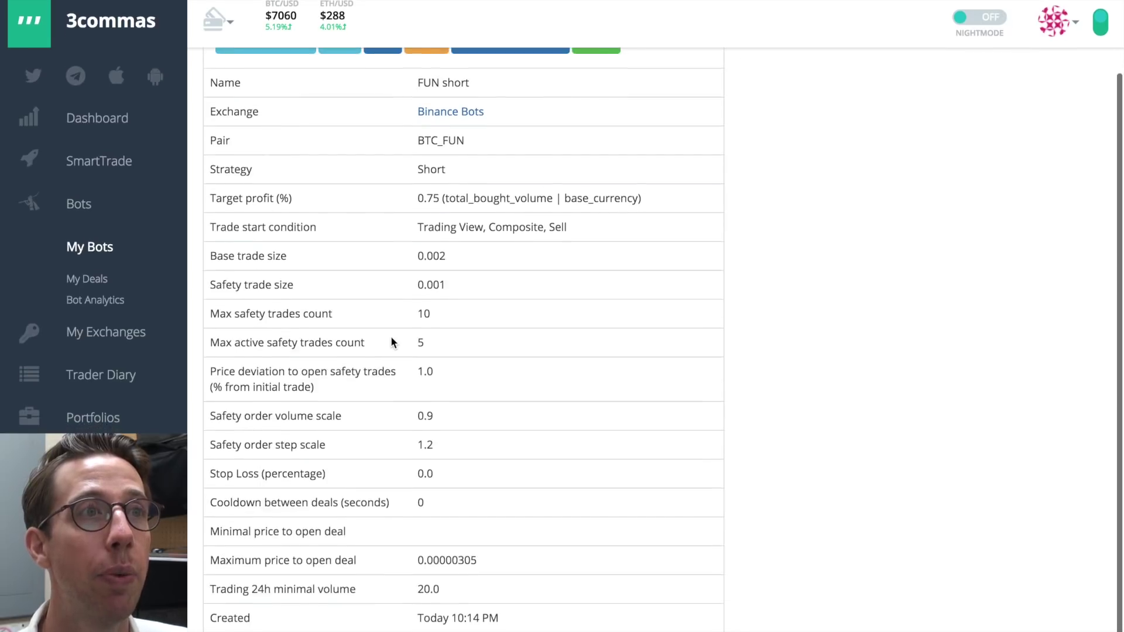
pyautogui.scroll(2, 391, 342)
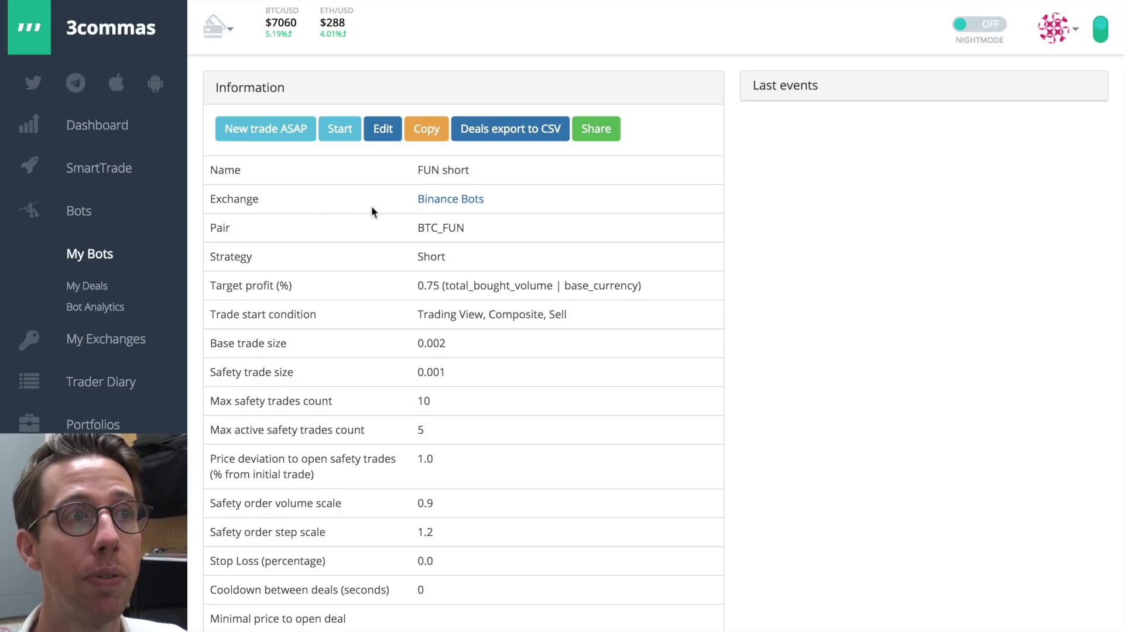
pyautogui.scroll(-2, 371, 604)
pyautogui.scroll(3, 372, 604)
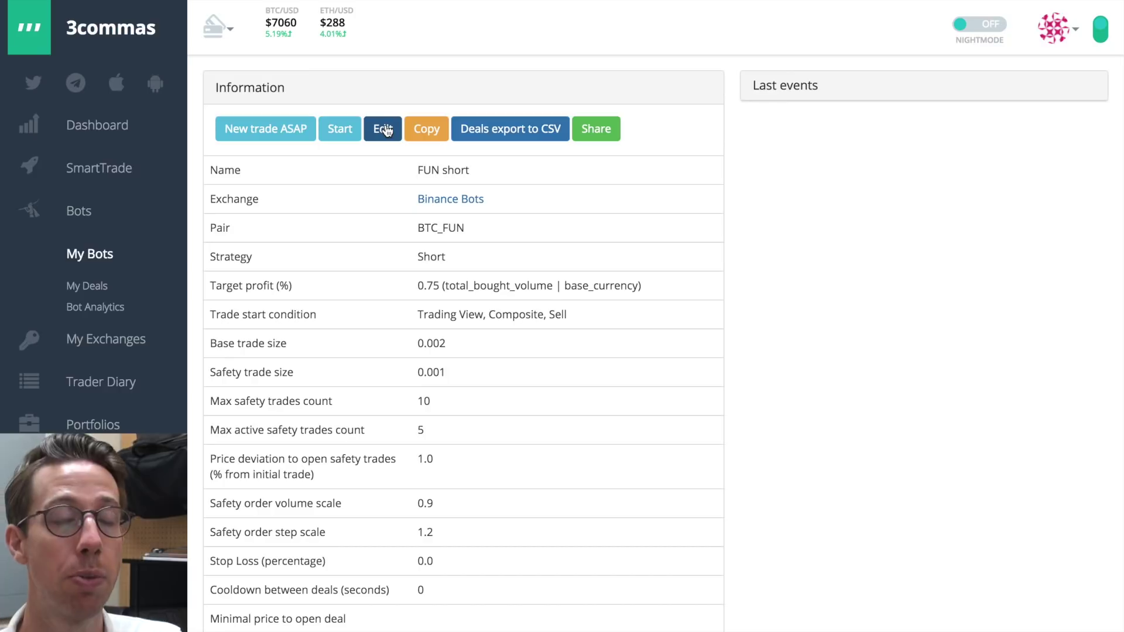
pyautogui.click(340, 132)
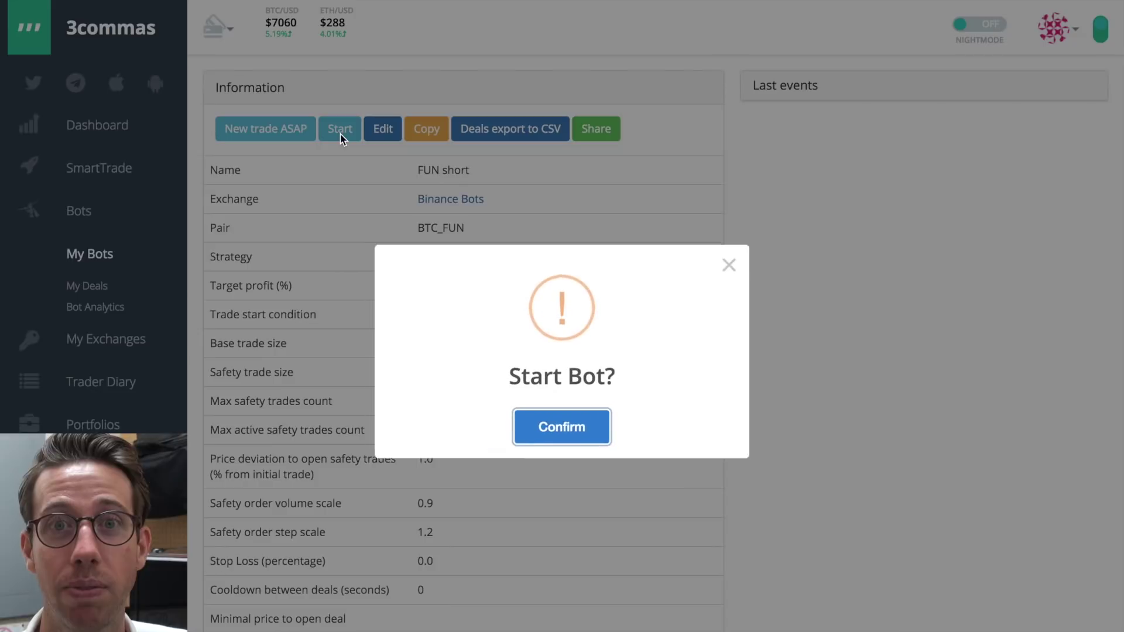
# Confirm the Start Bot? prompt so the FUN short bot starts
pyautogui.click(523, 425)
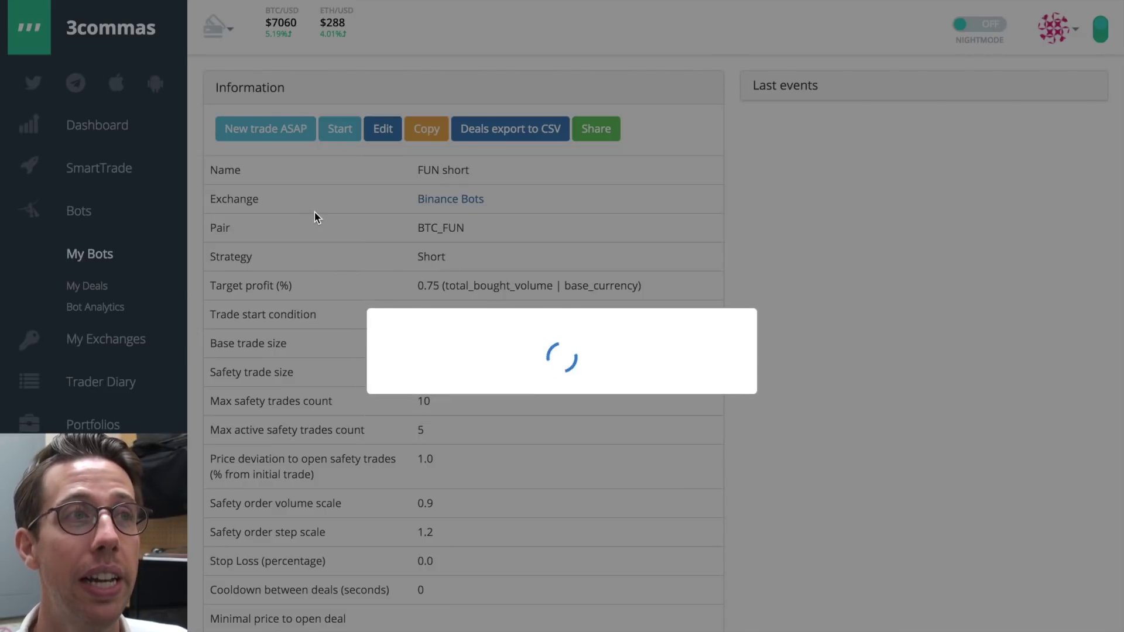